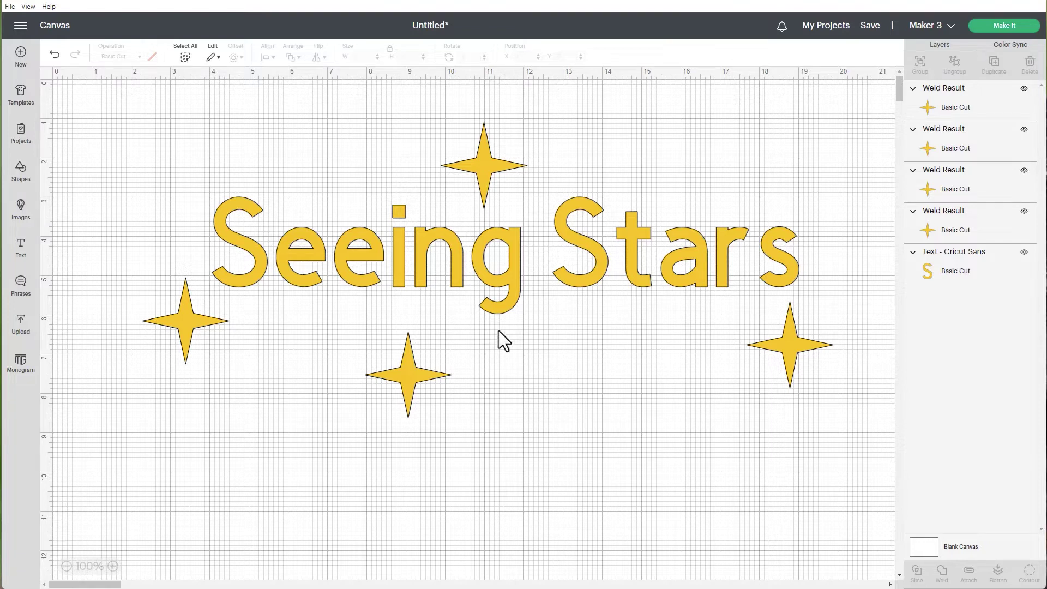
Start a new project without saving, and insert the two free star shapes and the diamond.
click(21, 52)
click(519, 47)
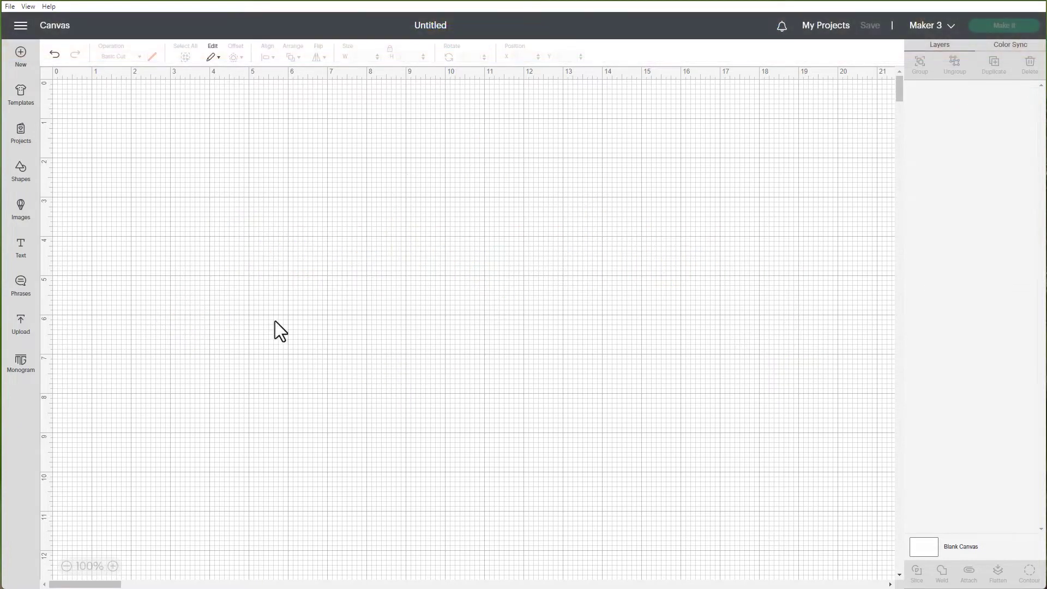
click(23, 179)
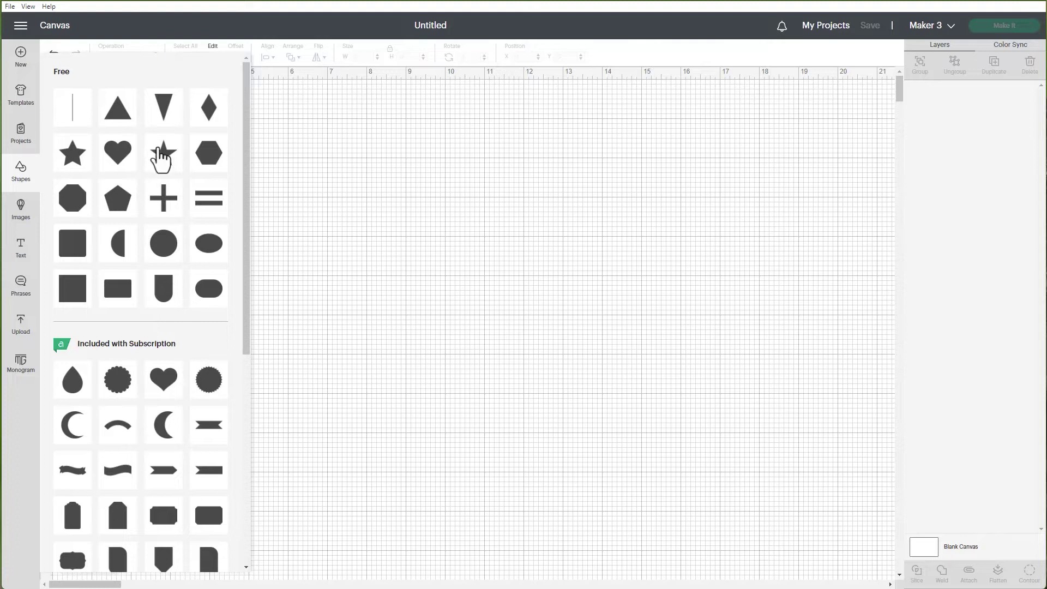
click(69, 158)
click(22, 173)
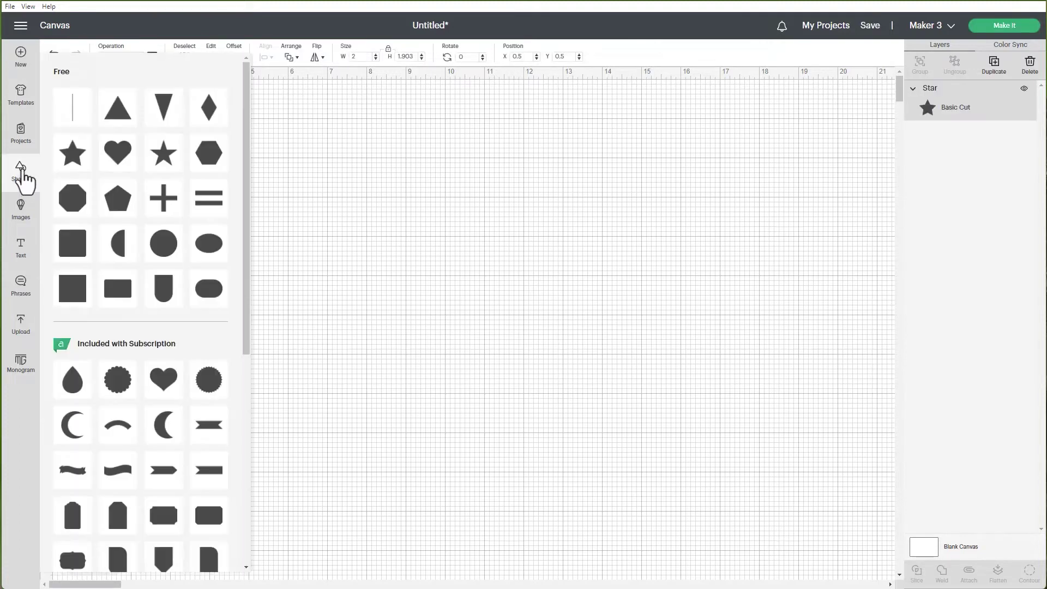
click(162, 159)
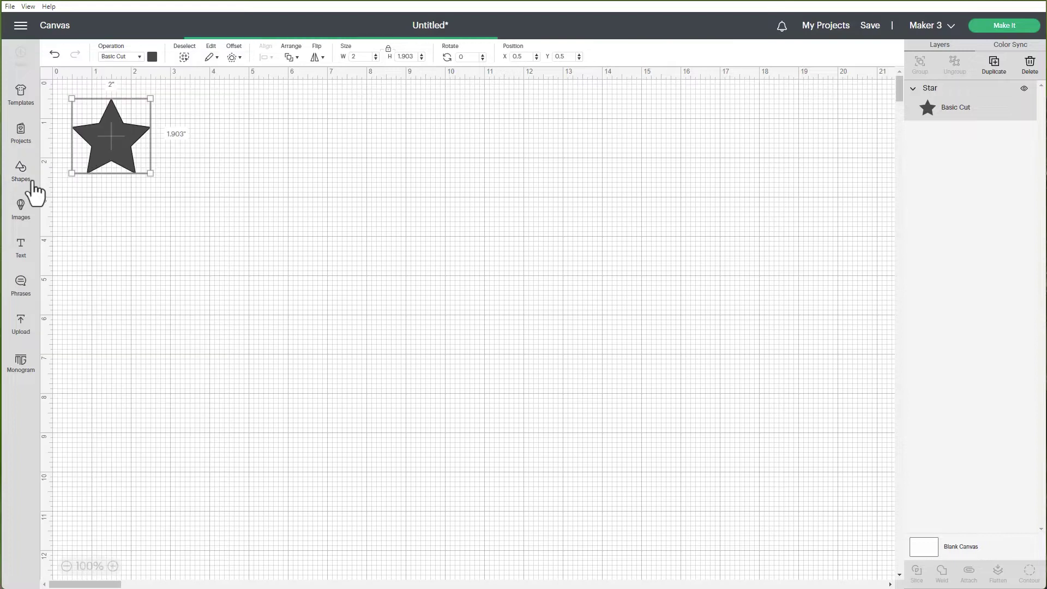
click(21, 171)
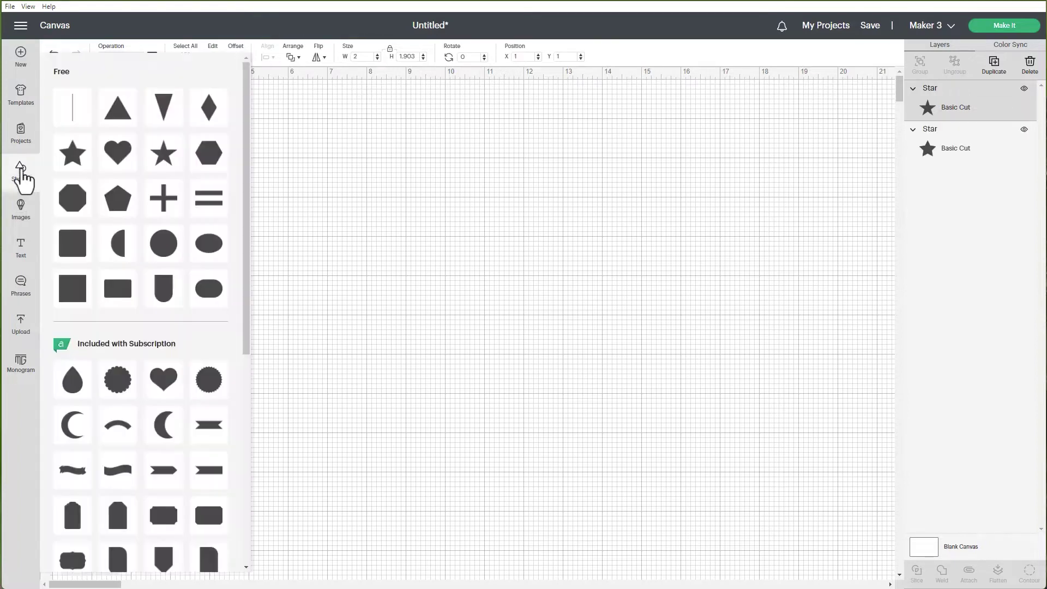
click(215, 121)
Space the thin star and the diamond out in a column below the wide star, and colour all three golden yellow.
drag(152, 188, 119, 437)
drag(132, 185, 125, 288)
drag(65, 102, 158, 496)
click(152, 57)
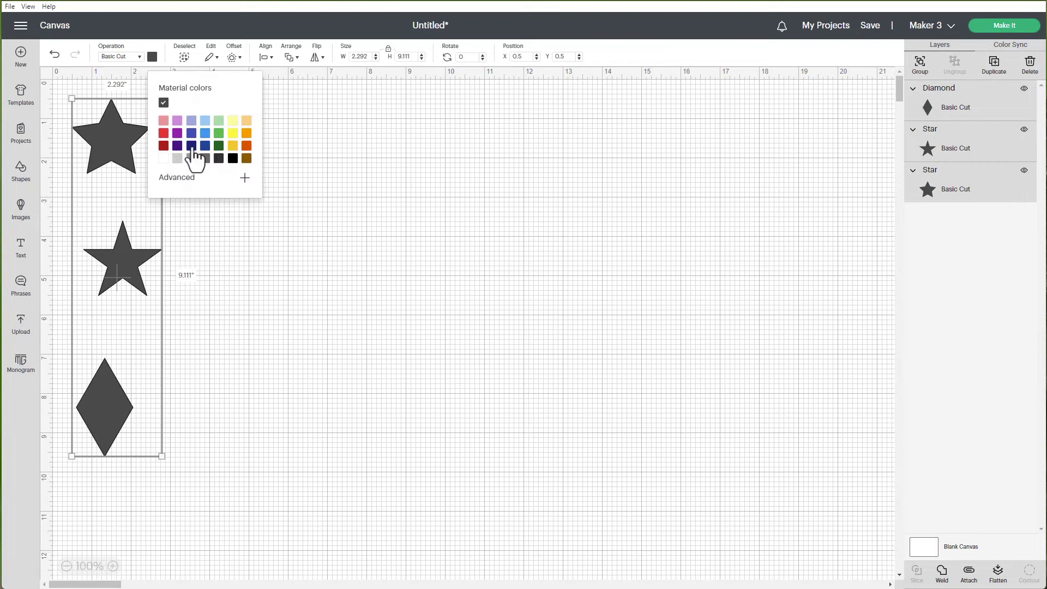
click(232, 145)
click(228, 341)
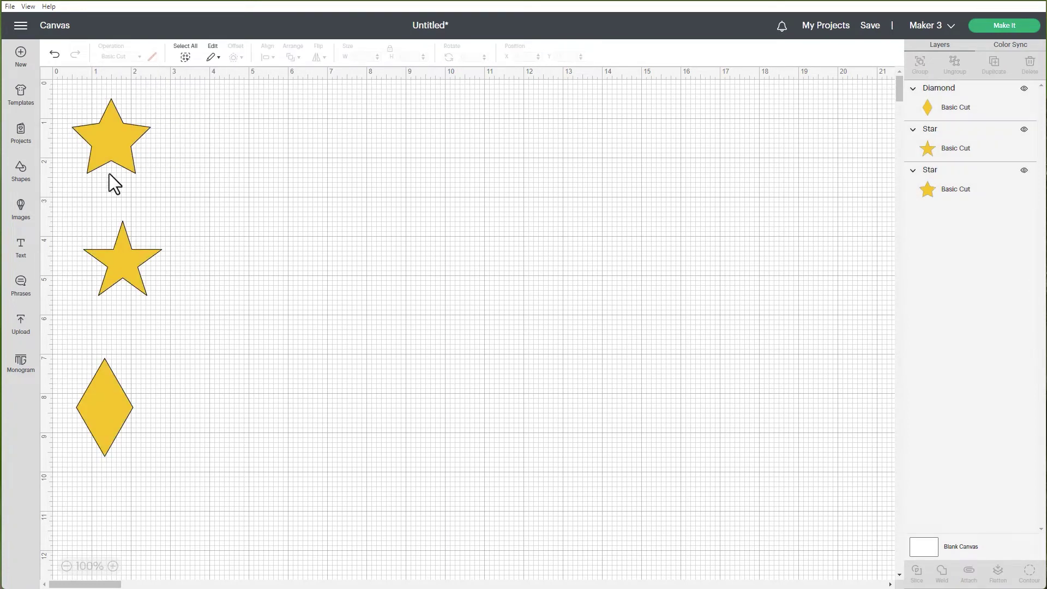
Duplicate the wide star, place the copy on the open canvas beside the column, and set its width to 6 inches.
mouse_move(99, 148)
mouse_down()
mouse_move(367, 172)
mouse_move(241, 180)
mouse_move(65, 161)
mouse_move(118, 140)
mouse_up()
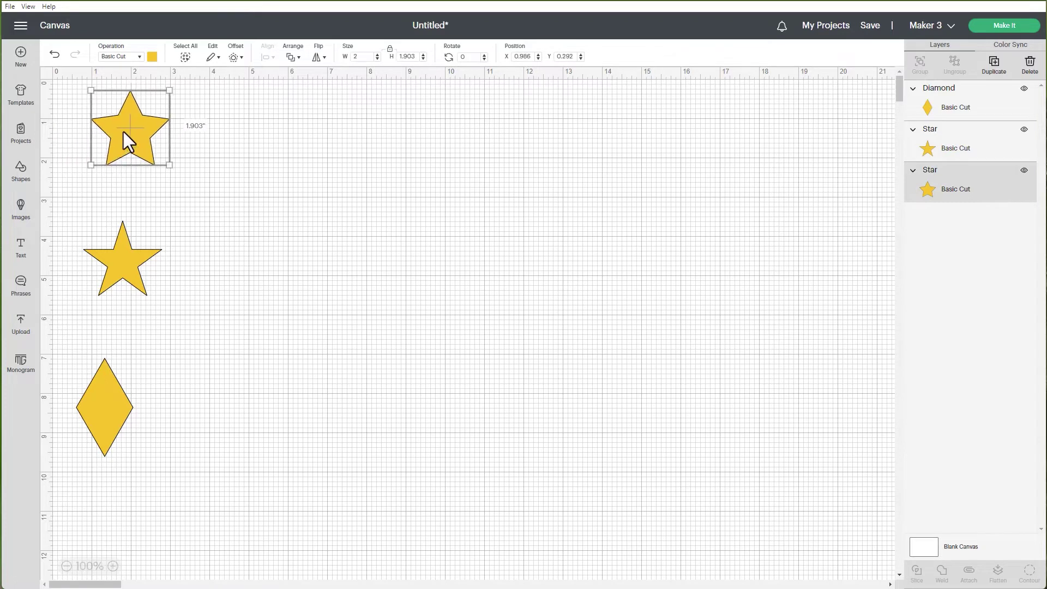
click(994, 64)
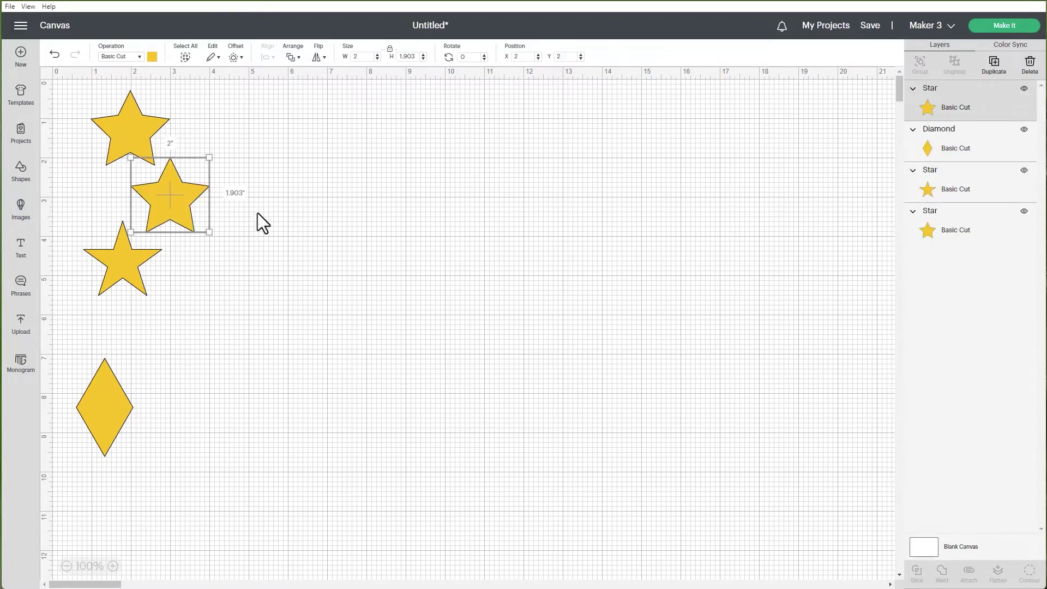
drag(177, 198, 355, 188)
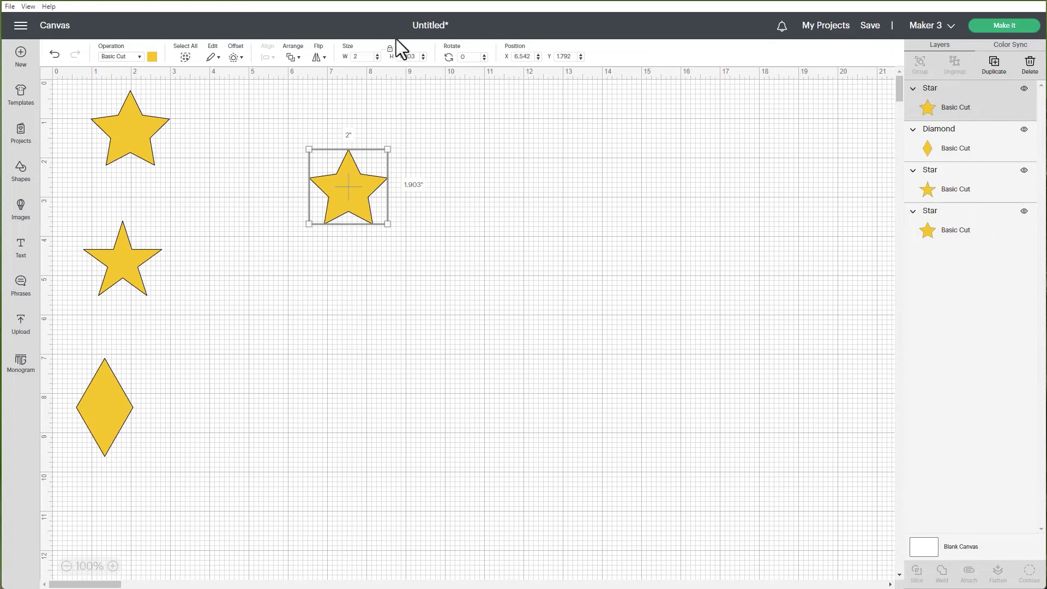
click(371, 57)
text(6)
key(Return)
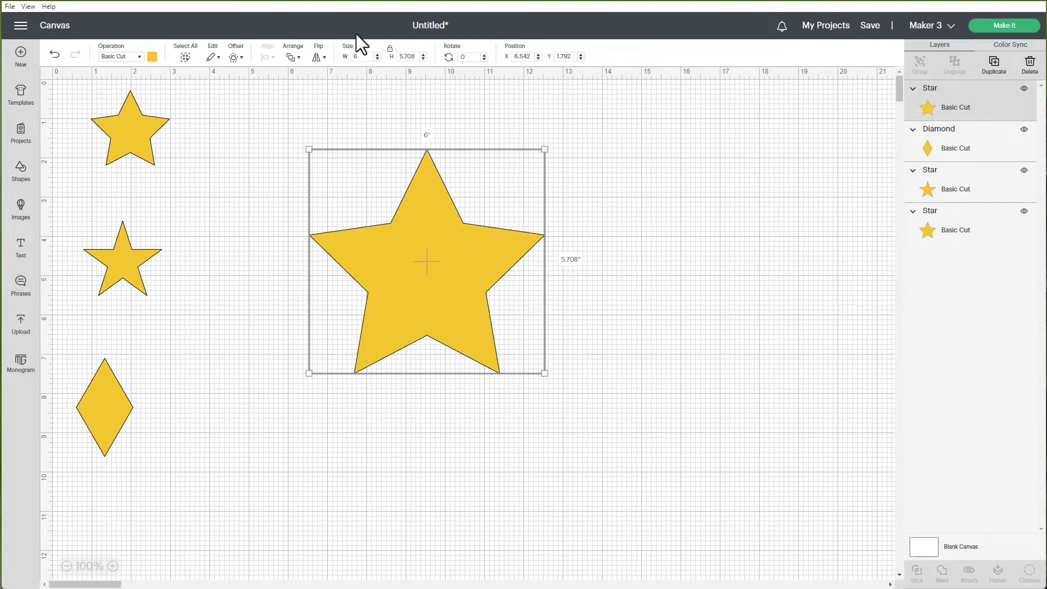
Duplicate the thin star, place the copy over the large star's lower-left edge, and colour it dark orange.
click(114, 270)
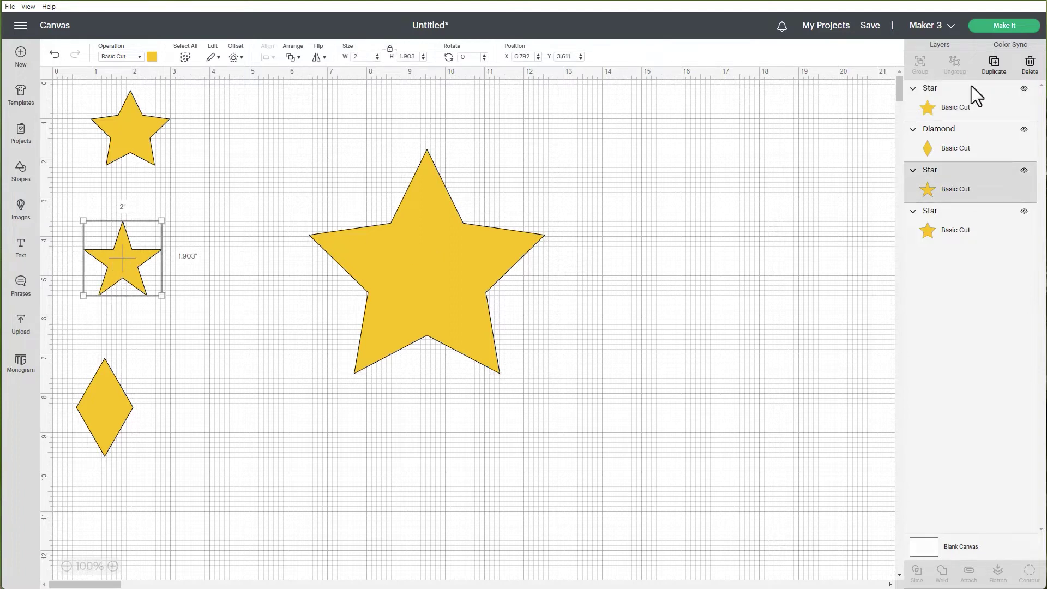
click(993, 63)
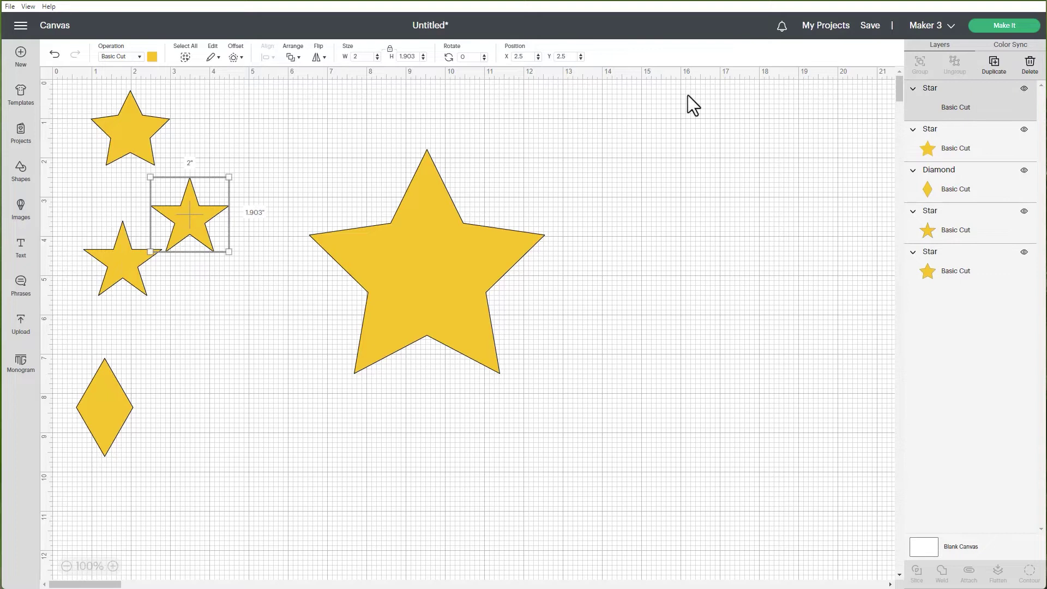
drag(191, 214, 380, 318)
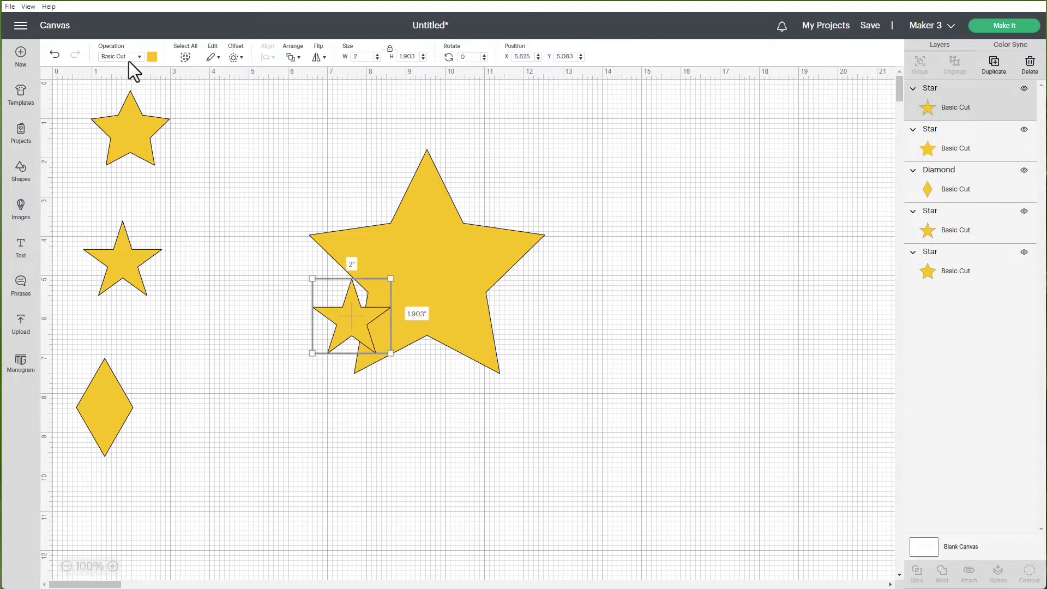
click(154, 59)
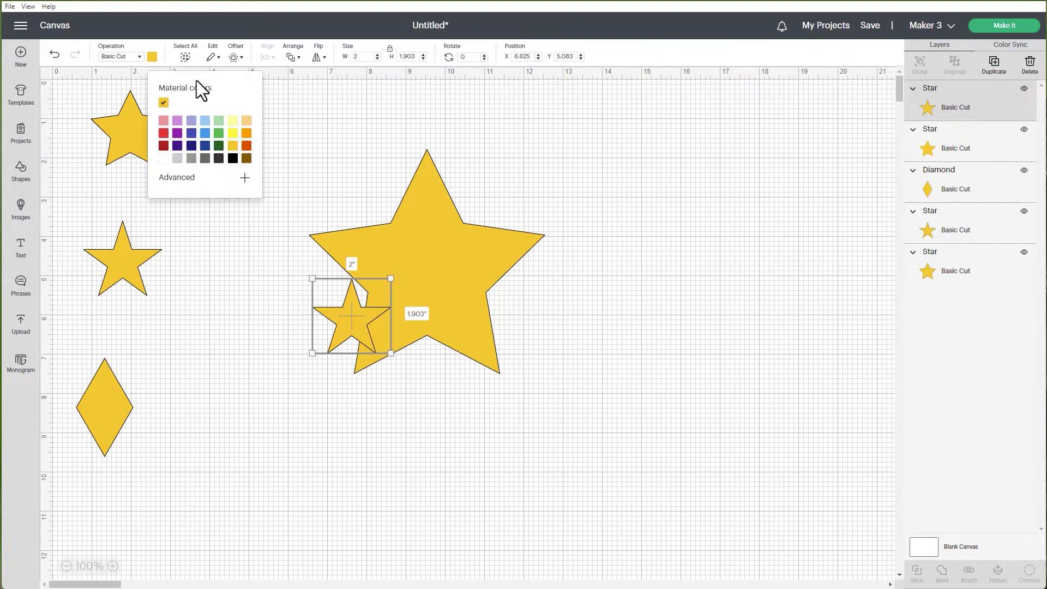
click(247, 145)
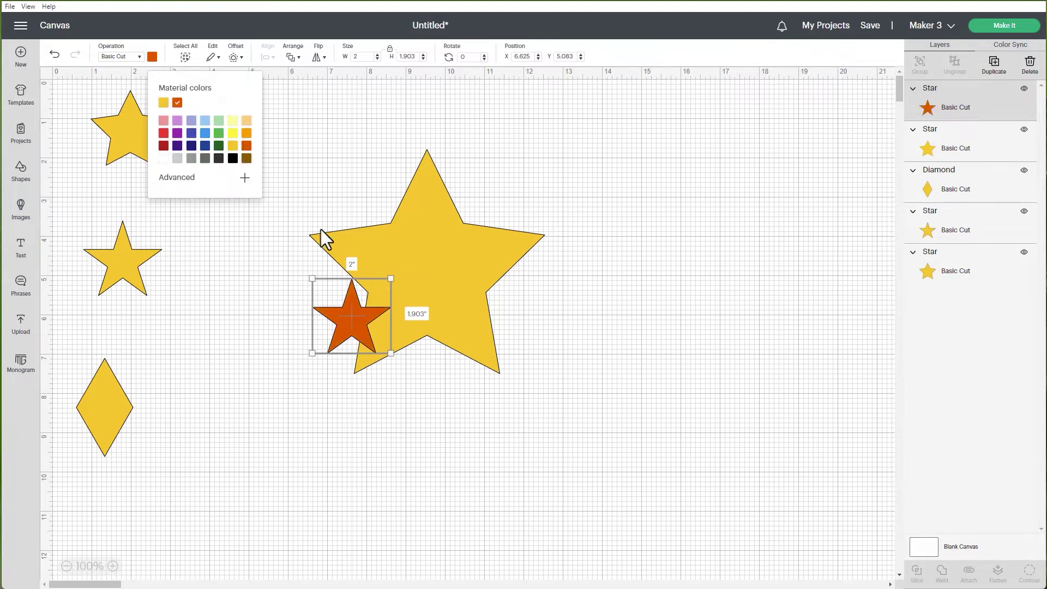
Enlarge the dark orange star to about 5.26 by 5 inches and align it to the centre of the 6-inch star.
drag(353, 329, 538, 402)
drag(486, 354, 456, 301)
drag(295, 130, 582, 426)
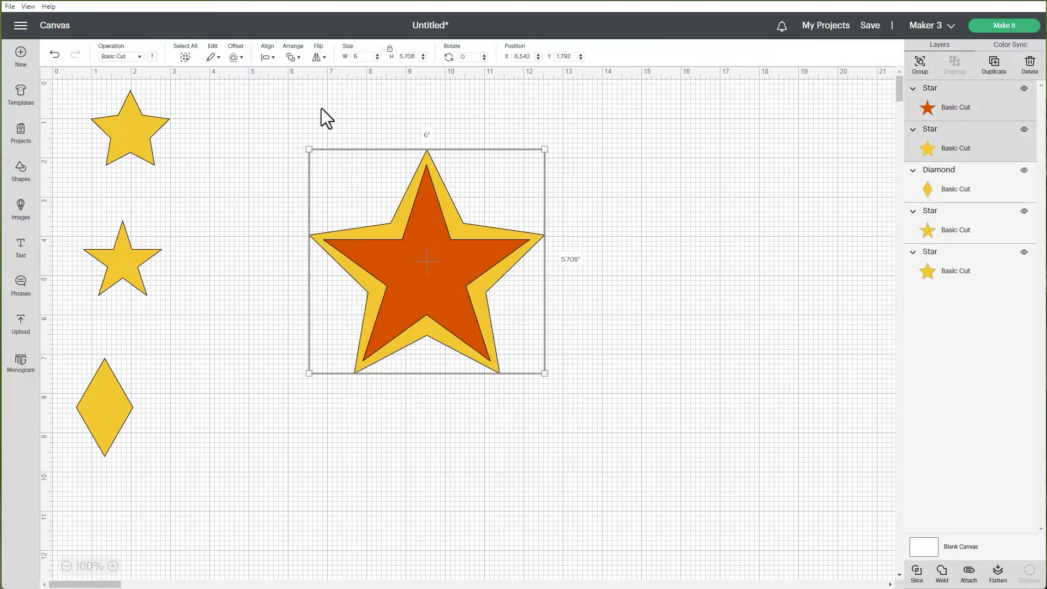
click(267, 57)
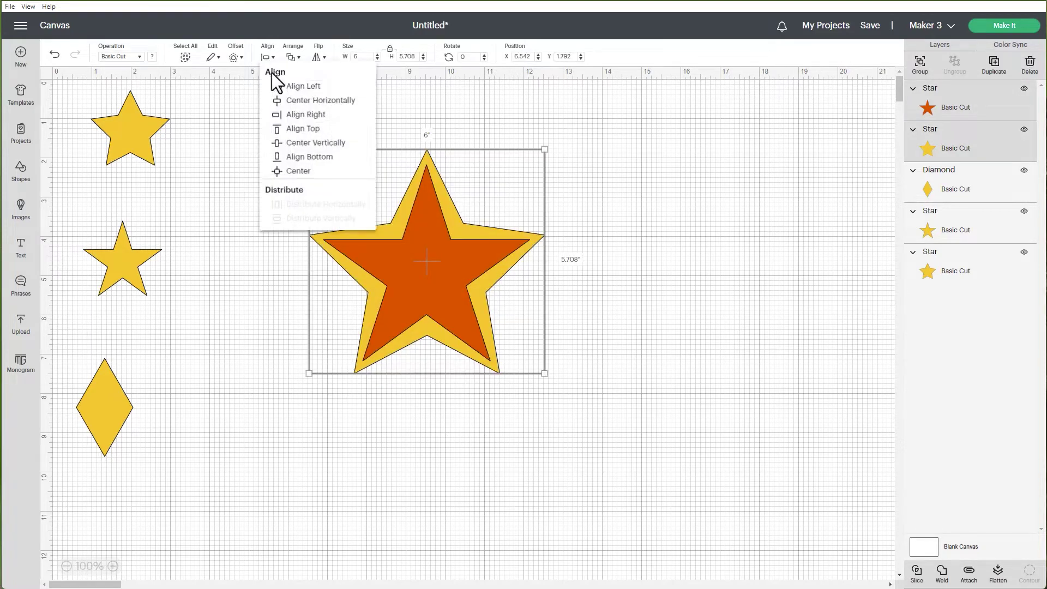
click(298, 171)
click(518, 132)
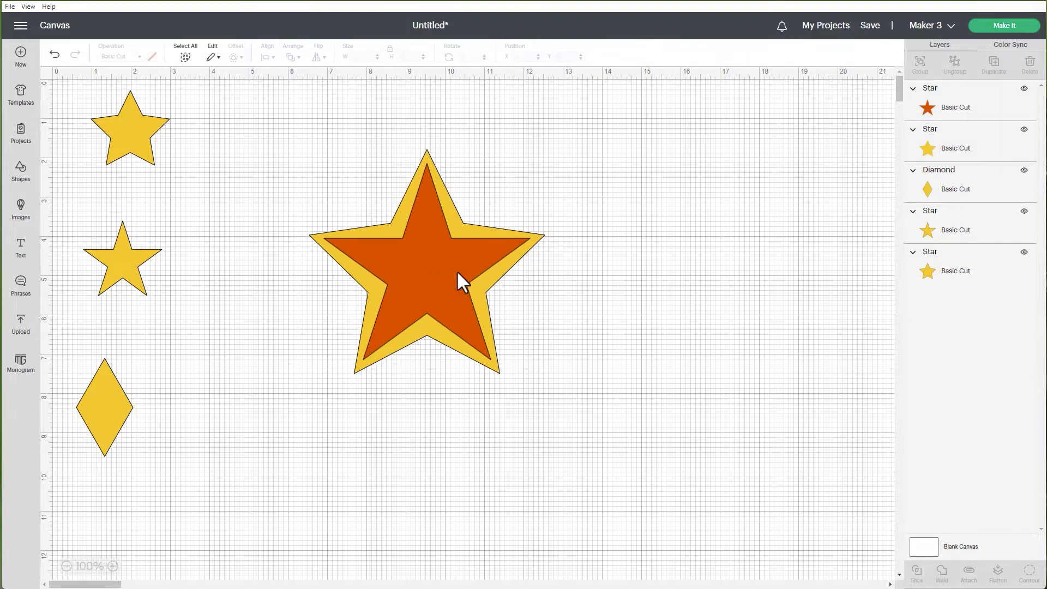
Group the two layered stars, duplicate the group, and place the copy down at the canvas's far right, clear of the original.
drag(266, 152, 565, 426)
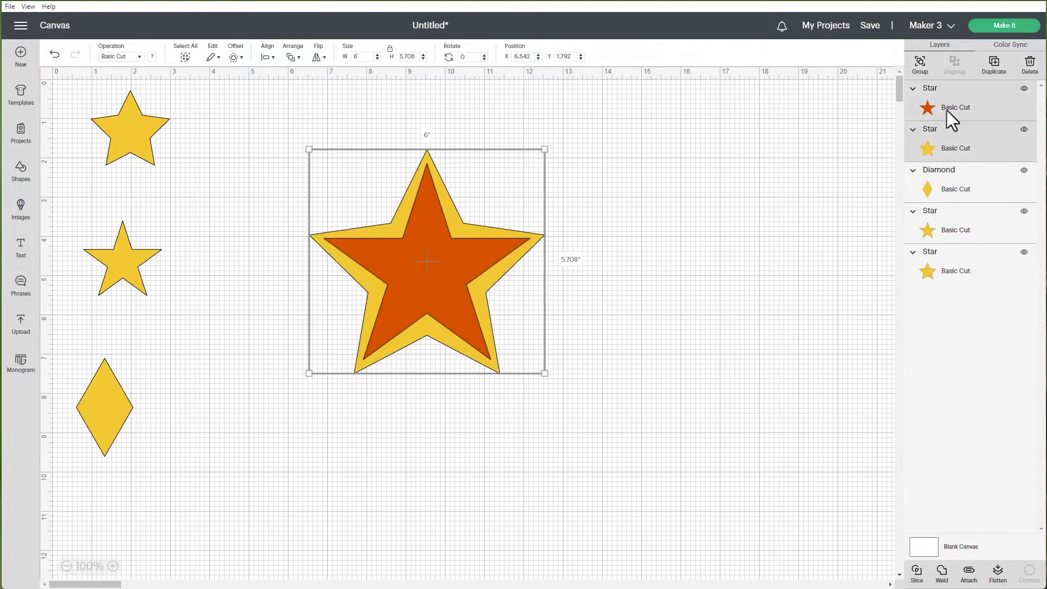
click(920, 63)
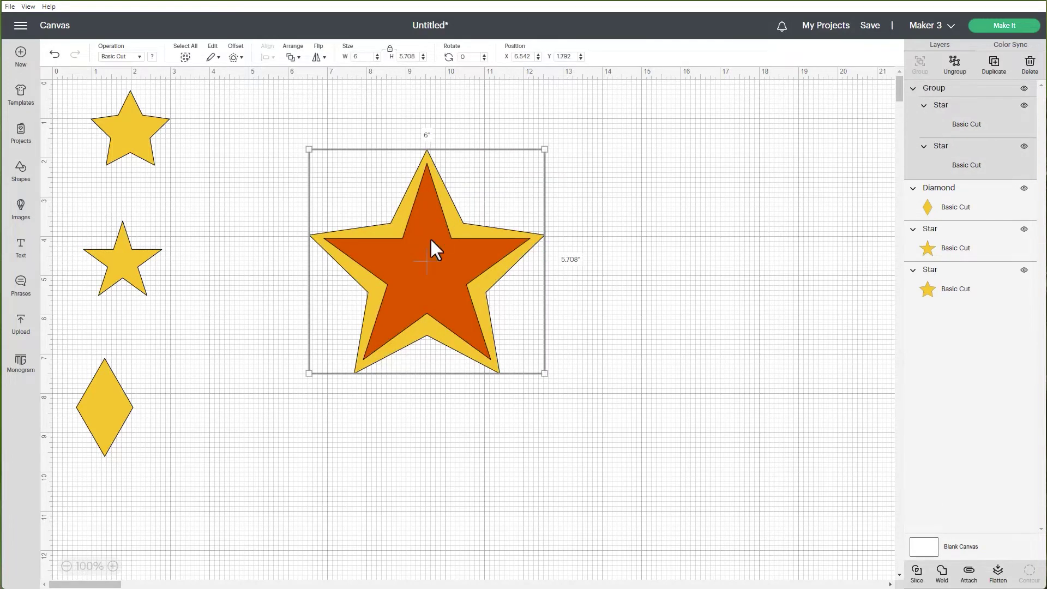
click(995, 63)
drag(313, 325, 903, 451)
drag(331, 153, 360, 151)
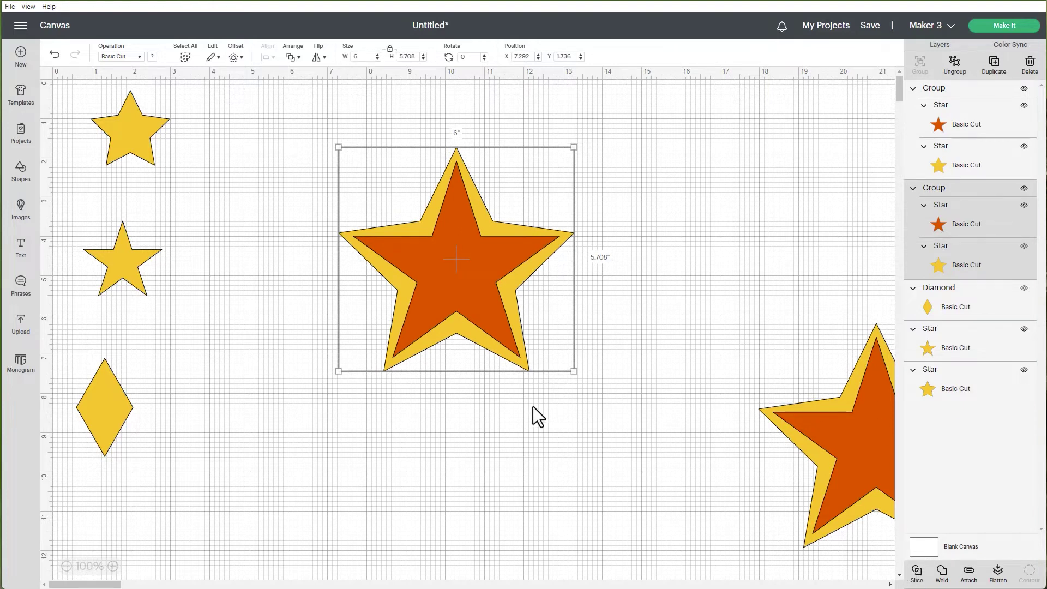
Slice the original pair of layered stars, and move the orange star, yellow star and star outline apart.
drag(447, 273, 627, 443)
drag(483, 294, 391, 497)
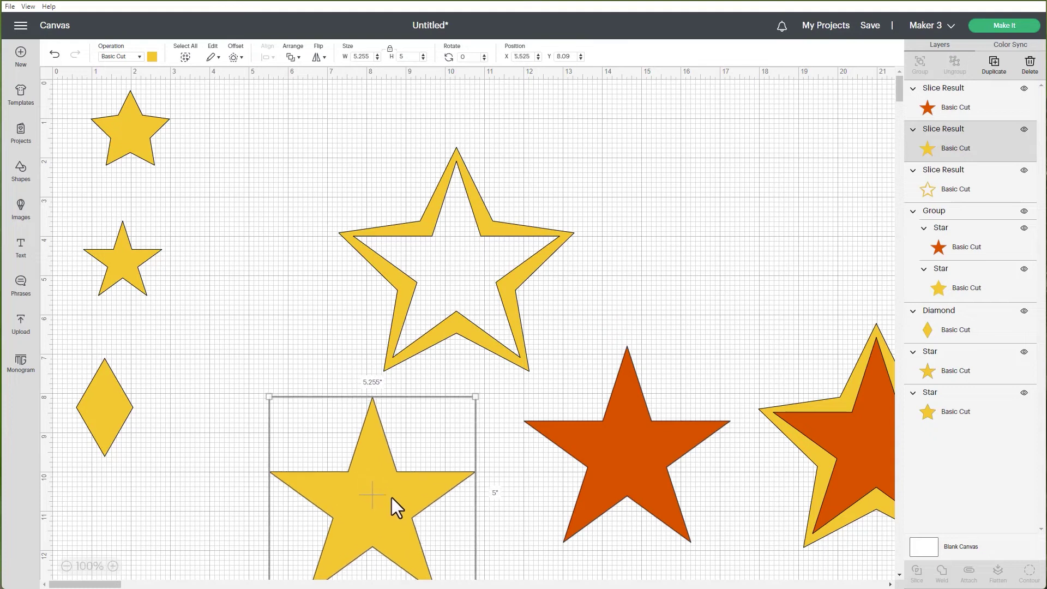
drag(488, 214, 696, 171)
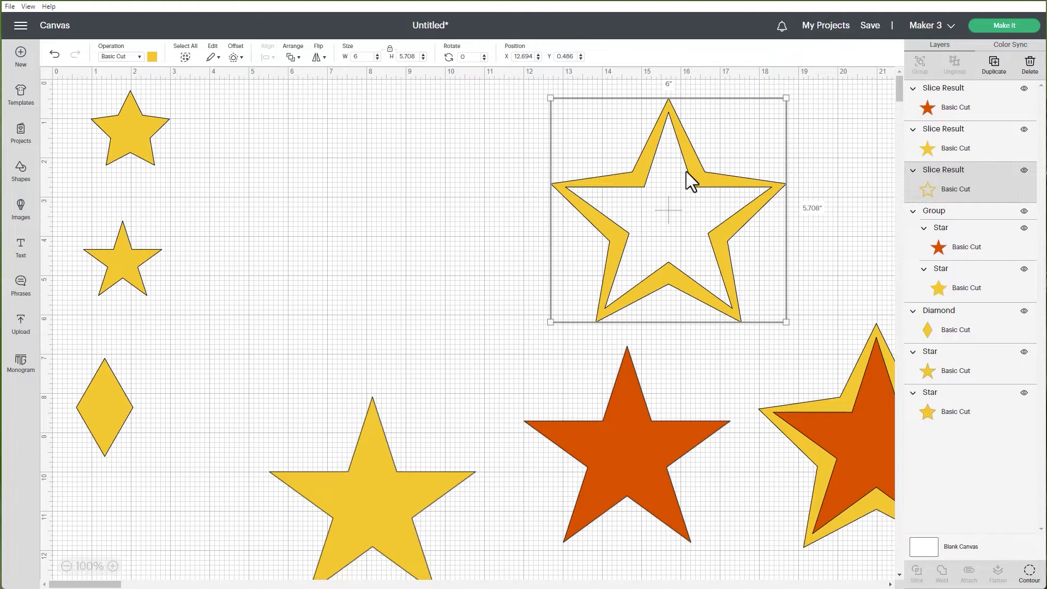
Colour the sliced star outline light orange and shift it slightly upward.
click(152, 57)
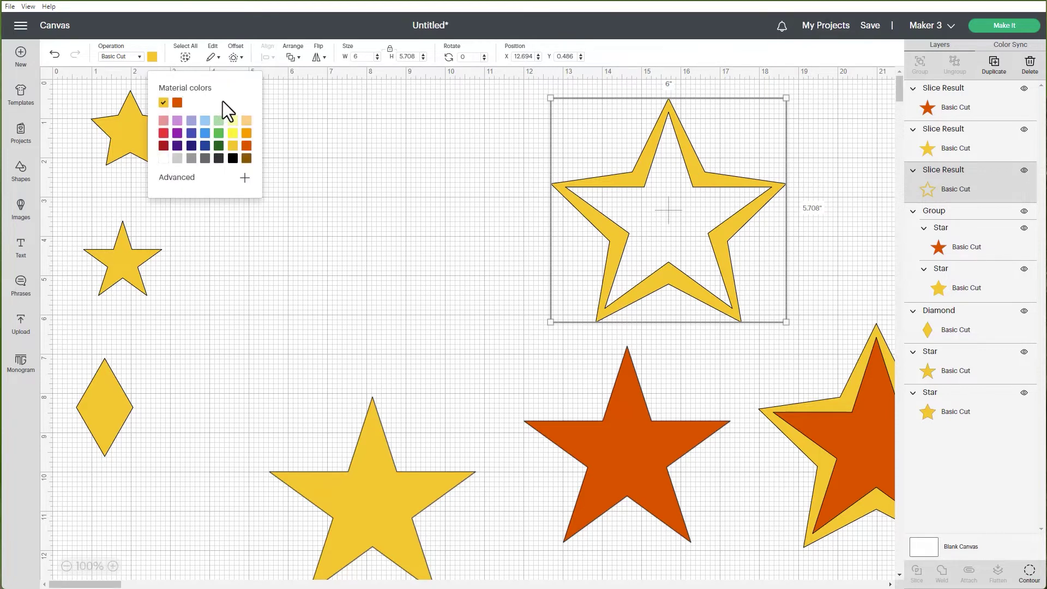
click(246, 132)
drag(704, 172, 711, 156)
Delete the leftover solid yellow and dark orange stars from the slice.
drag(404, 487, 609, 483)
drag(473, 367, 648, 527)
key(Delete)
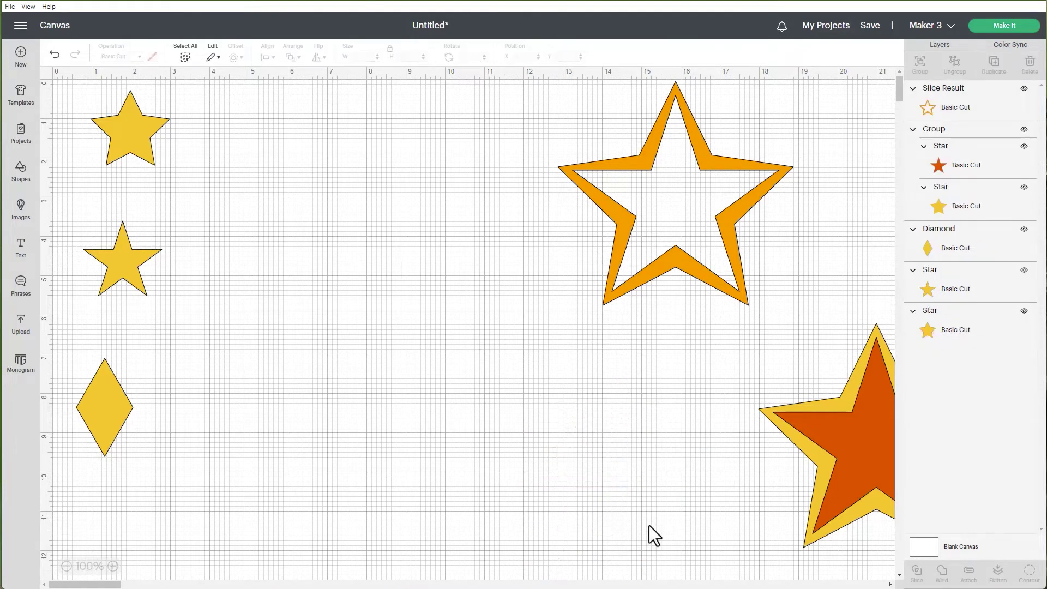
Duplicate the small thin star, place the copy on the open canvas beside the column, and set its width to 6 inches.
click(130, 263)
drag(142, 264, 121, 276)
click(994, 63)
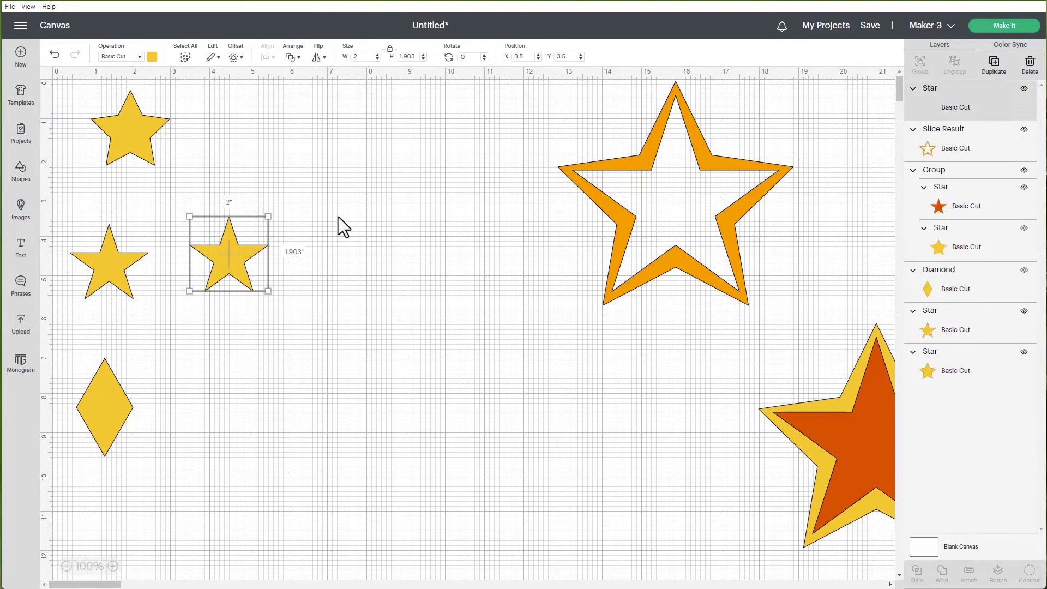
drag(230, 253, 315, 264)
double_click(361, 56)
text(6)
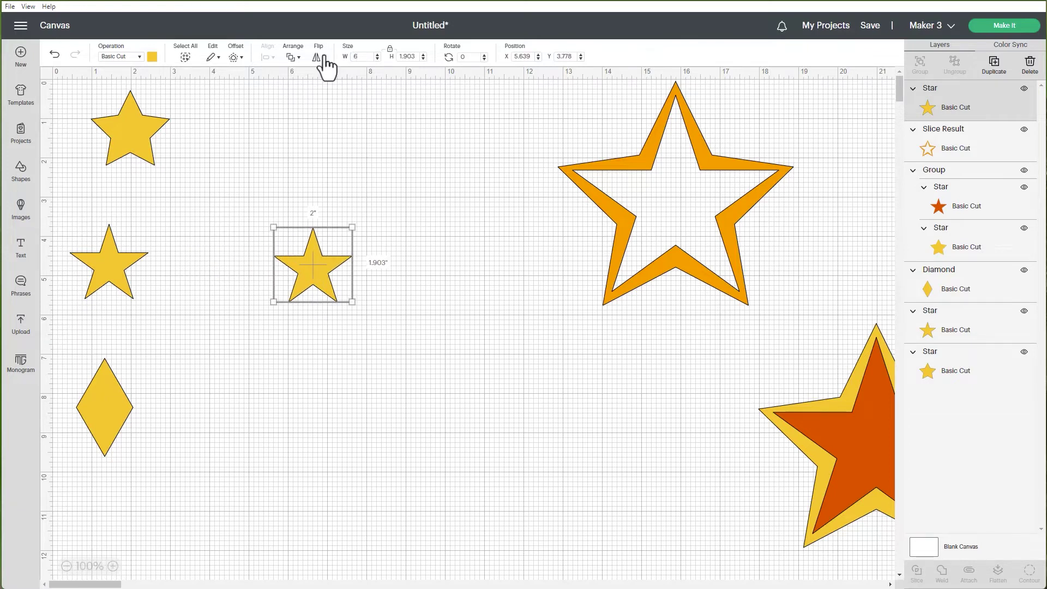
key(Return)
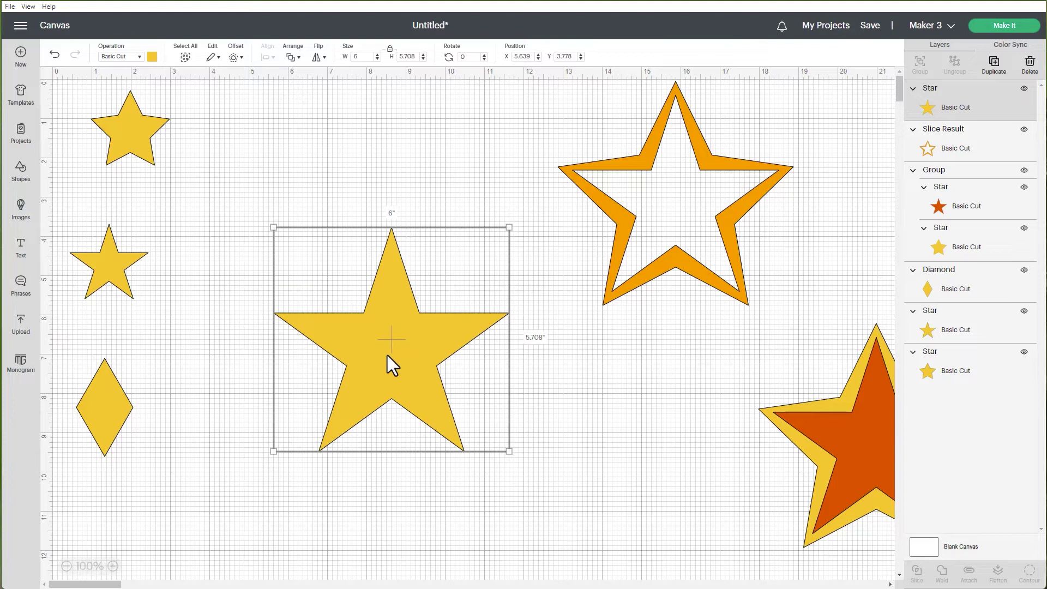
Duplicate the small wide star, place the copy on the large thin star's left arm, and colour it dark orange.
click(137, 129)
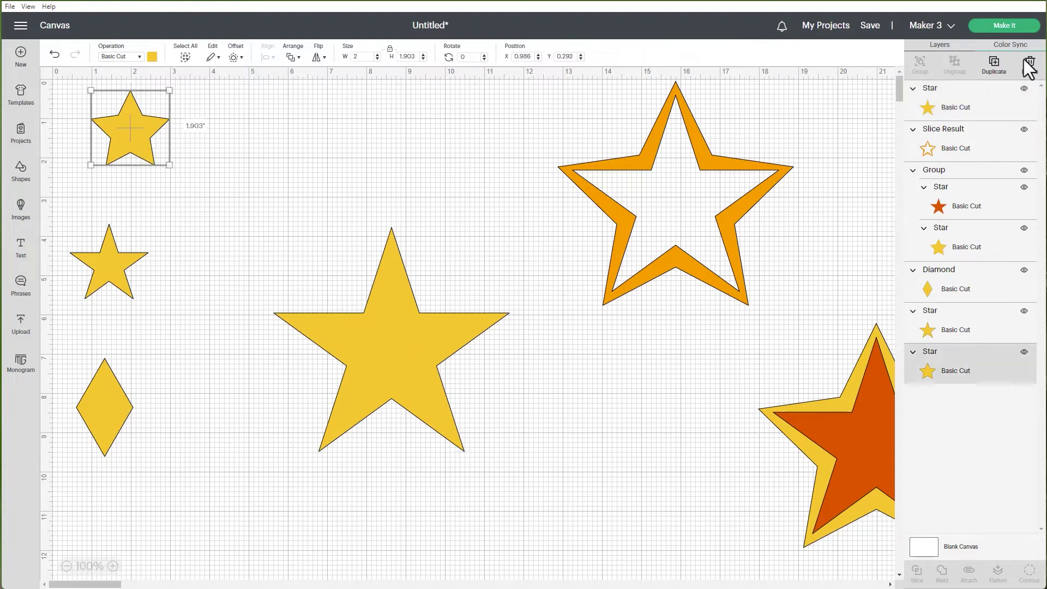
click(994, 62)
drag(248, 265, 304, 334)
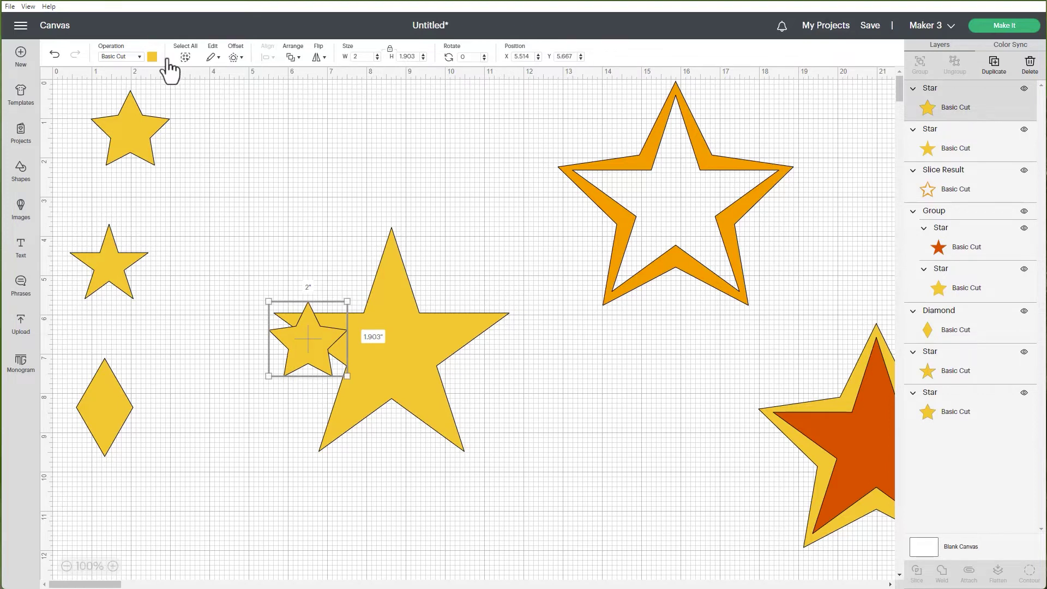
click(153, 57)
click(246, 146)
Enlarge the dark orange wide star inside the 6-inch thin star, and align both stars to the same centre.
drag(309, 328, 392, 312)
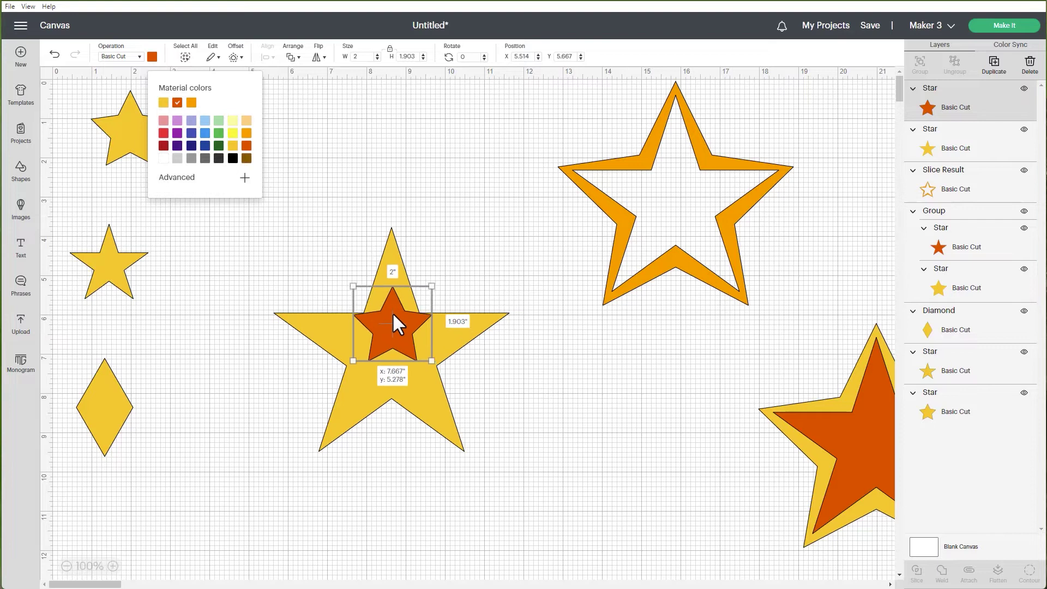
drag(423, 353, 503, 433)
drag(450, 395, 405, 368)
click(293, 218)
drag(252, 170, 512, 522)
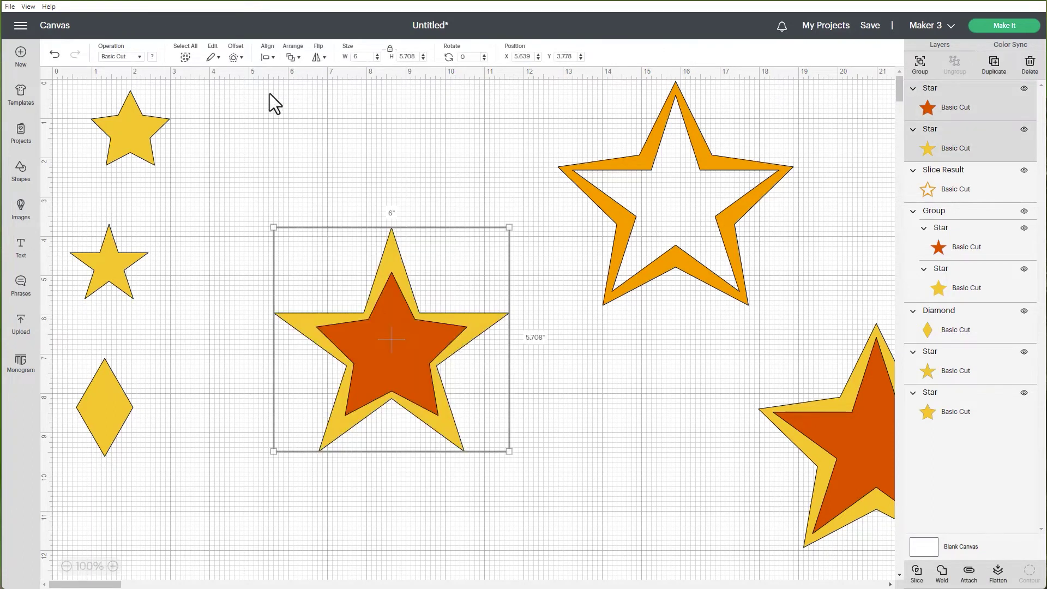
click(267, 57)
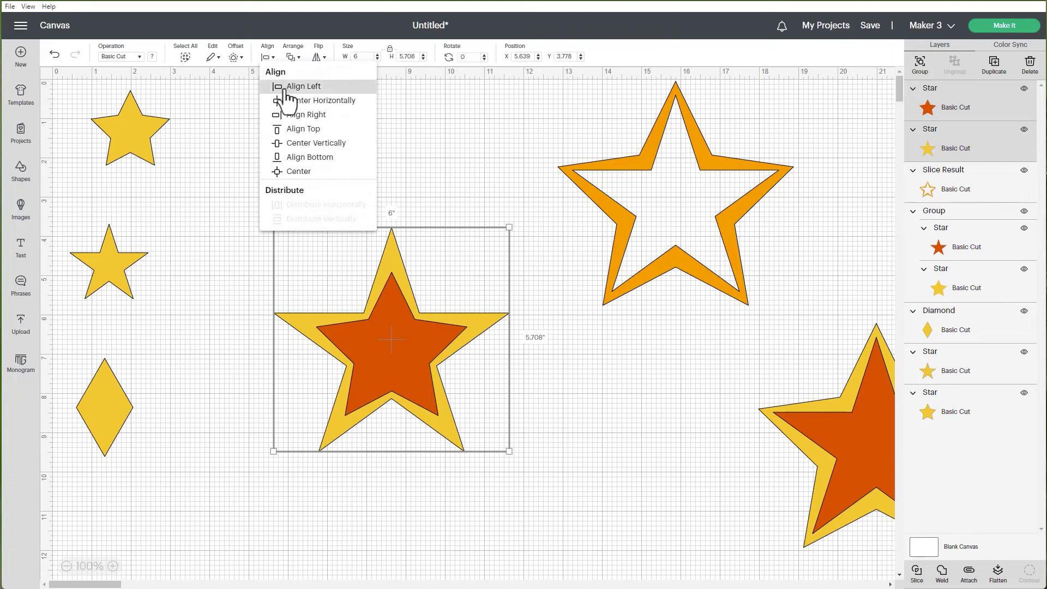
click(288, 169)
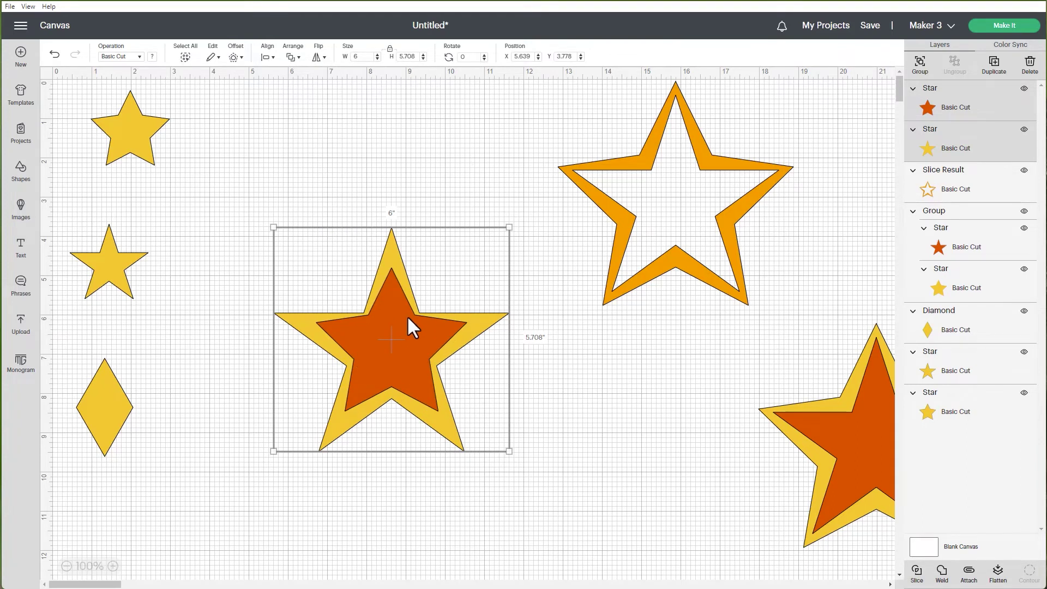
Nudge the dark orange star slightly downward so it sits evenly inside the 6-inch yellow star.
click(425, 162)
click(400, 364)
key(Down)
key(Down)
key(Down)
key(Down)
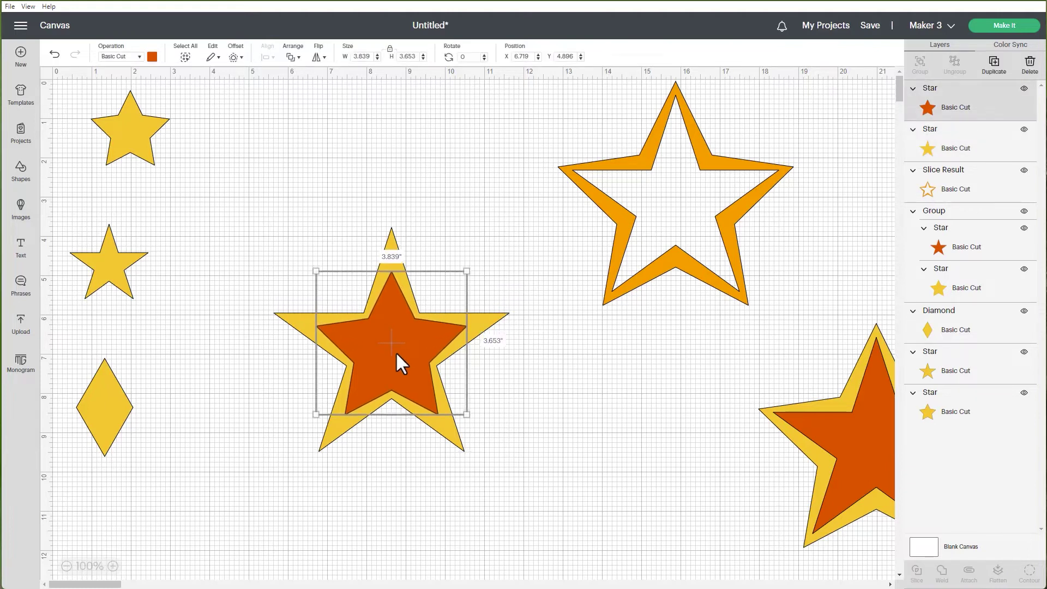
Group the dark orange star with its 6-inch yellow star, duplicate the group, and place the copy beside the earlier layered star.
click(288, 229)
drag(266, 174, 451, 454)
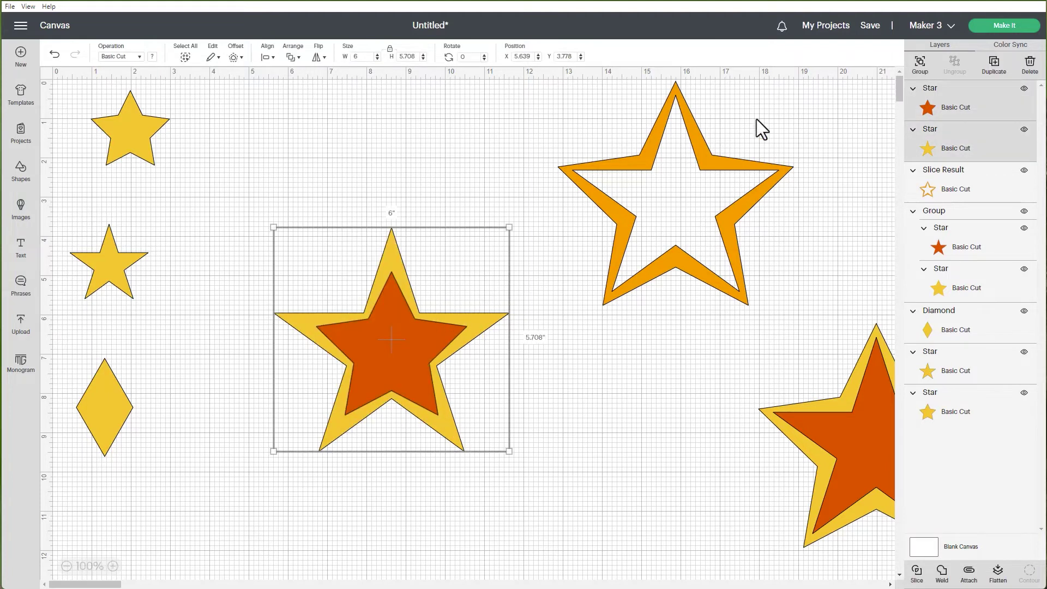
click(920, 65)
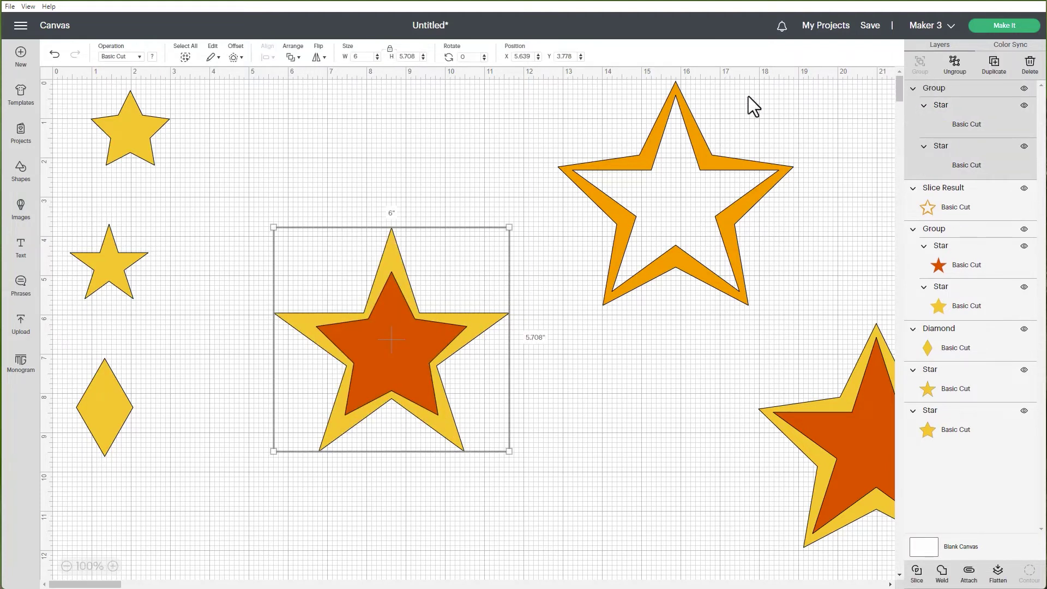
click(994, 64)
drag(357, 375, 743, 481)
Slice the original star pair, move both solid stars down the canvas, and place the yellow outline over the orange outline star.
drag(259, 222, 459, 469)
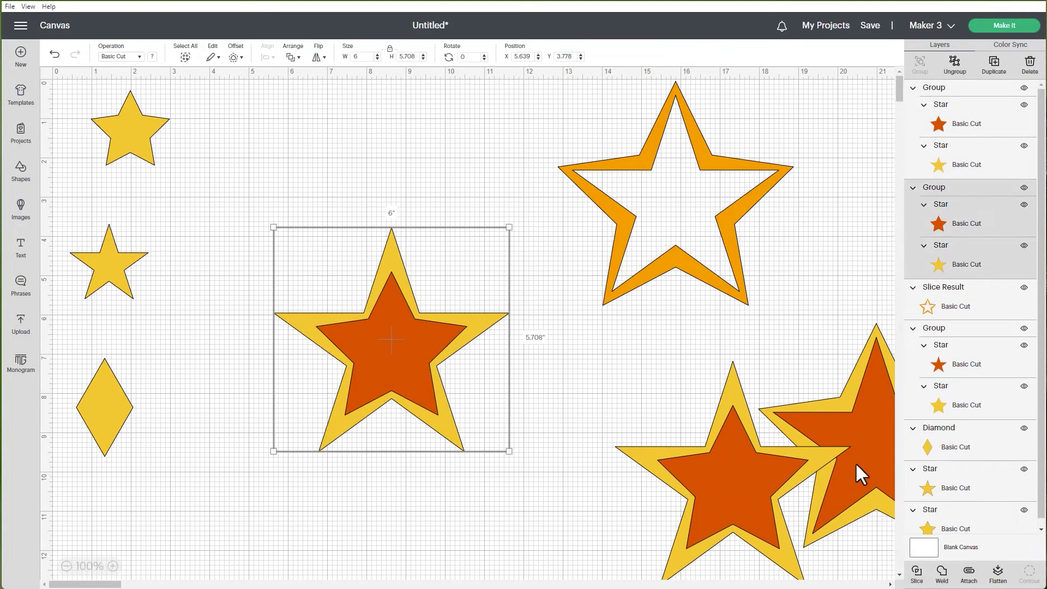
click(916, 573)
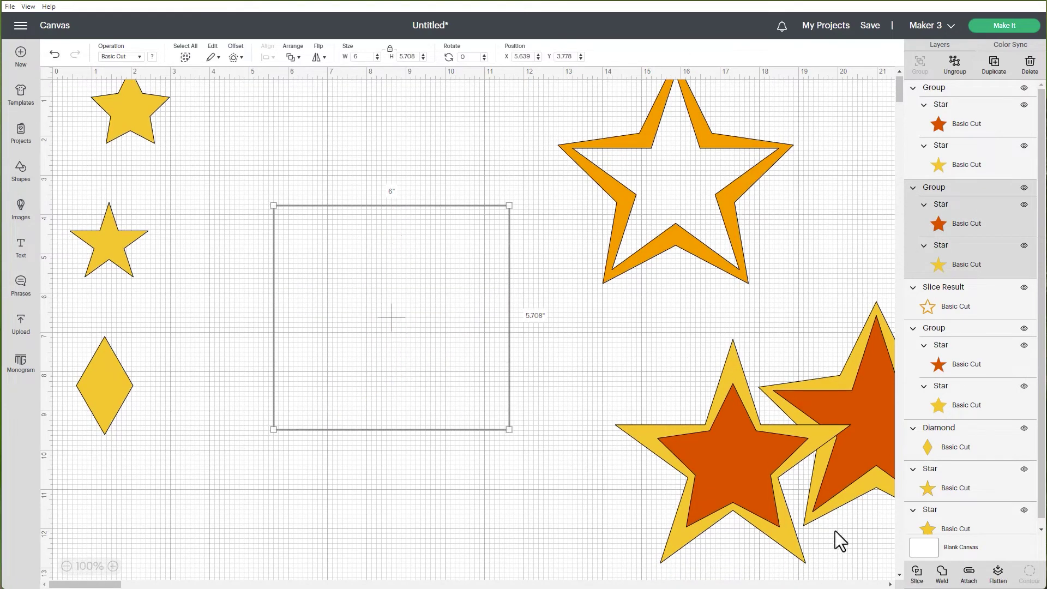
drag(391, 341, 534, 537)
drag(377, 305, 395, 525)
drag(474, 317, 703, 194)
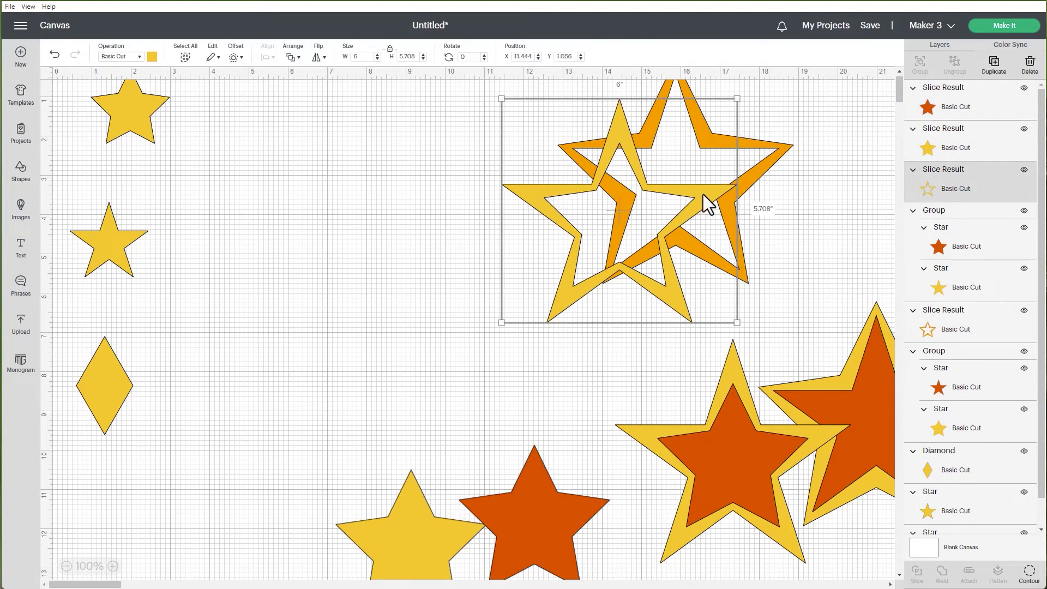
Duplicate the yellow outline star, stretch the copy with unlocked proportions to about 1.27 by 4.71 inches, and place it beyond the orange outline.
click(994, 62)
drag(258, 298, 320, 297)
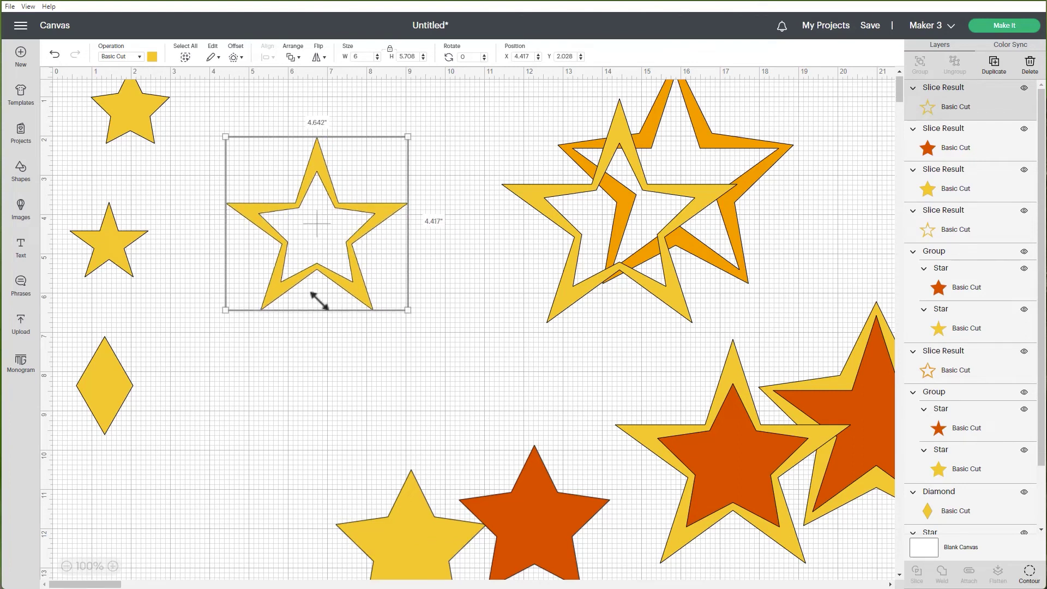
click(390, 49)
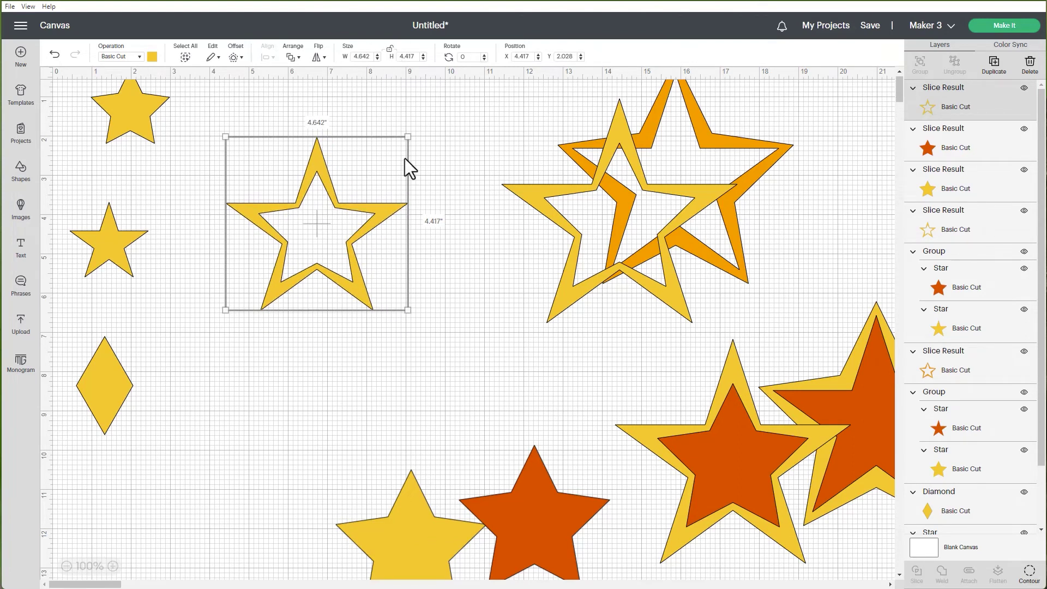
drag(399, 309, 275, 322)
drag(266, 214, 834, 202)
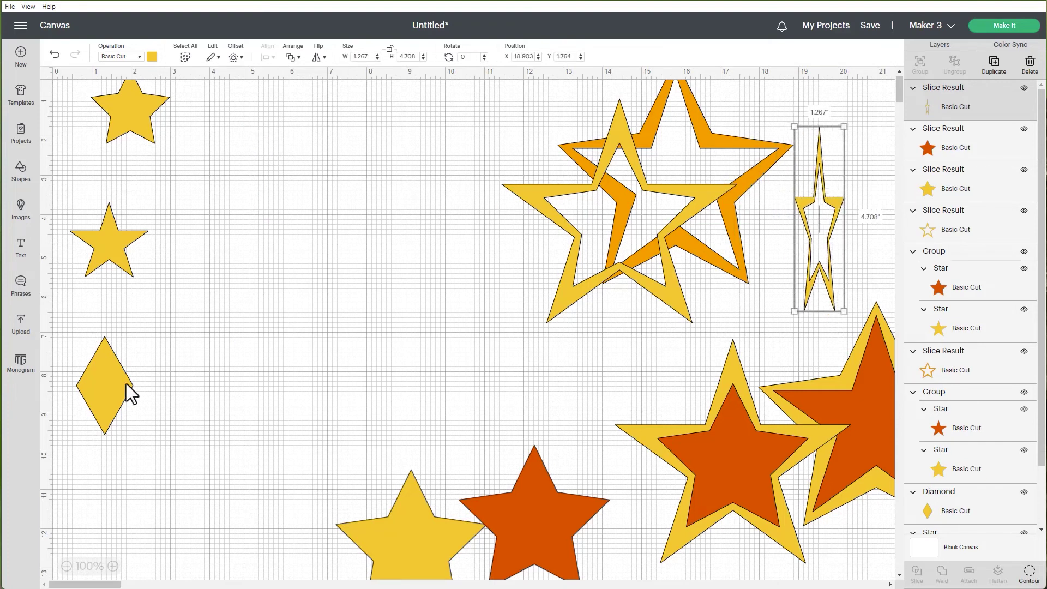
Move the small diamond onto the open canvas, unlock its proportions, and size it 2 inches wide by 6 inches high.
click(99, 390)
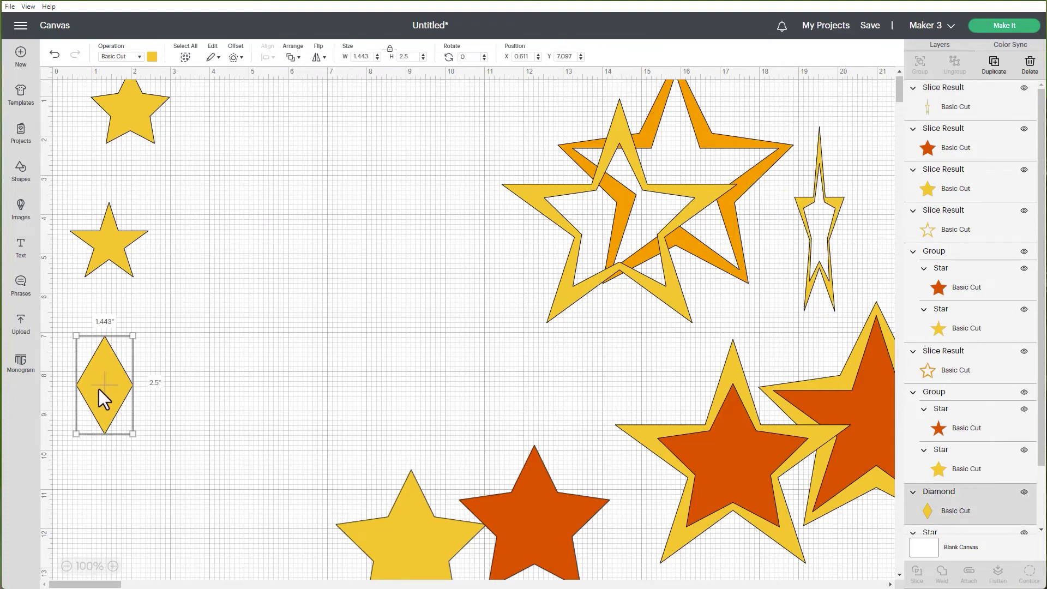
drag(99, 389, 113, 387)
drag(312, 265, 332, 240)
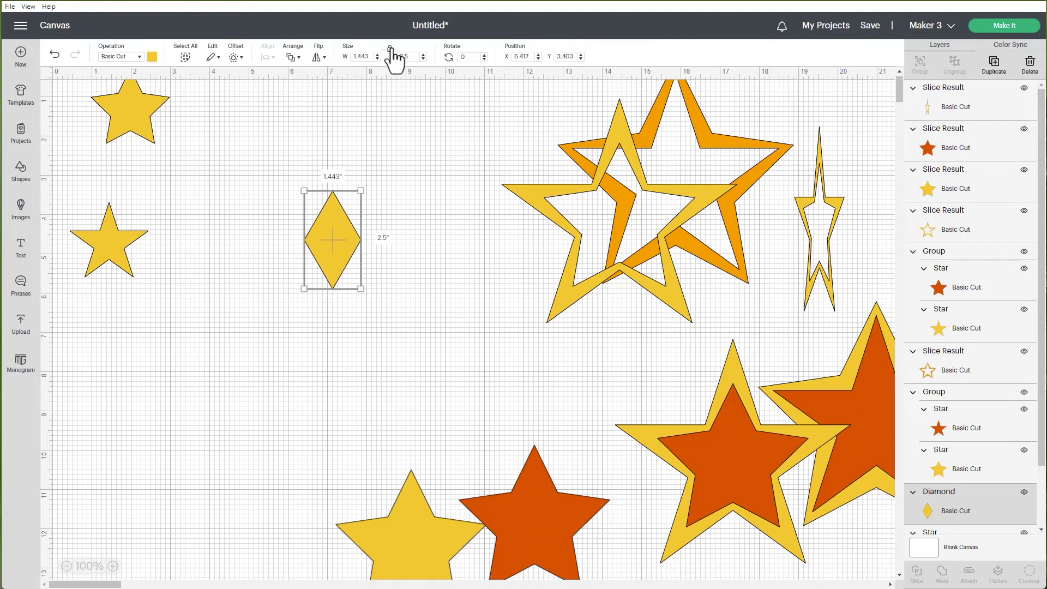
drag(372, 54, 353, 55)
text(2)
key(Return)
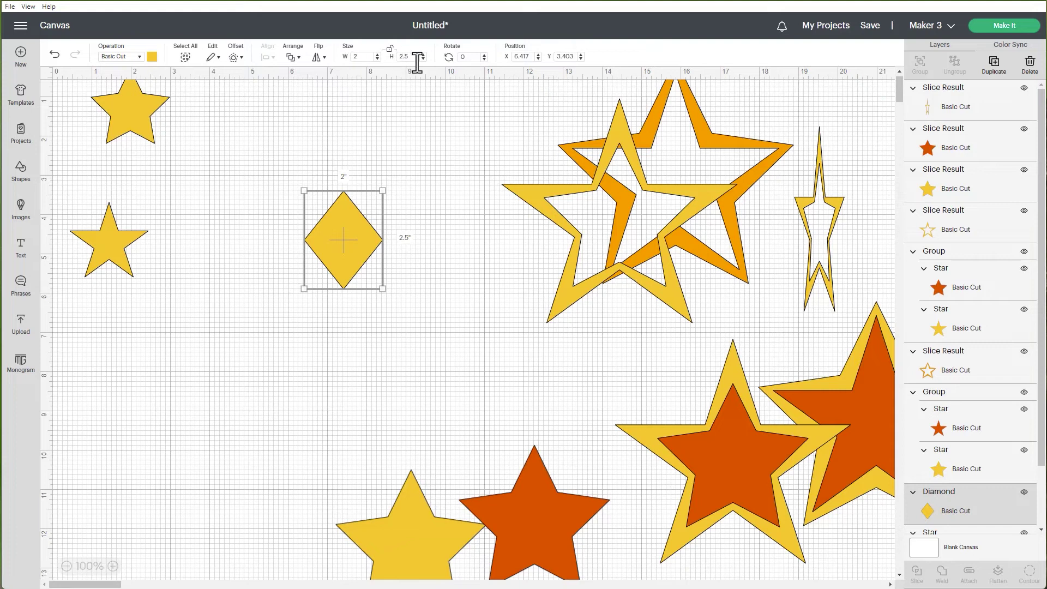
drag(419, 57, 392, 61)
text(6)
key(Return)
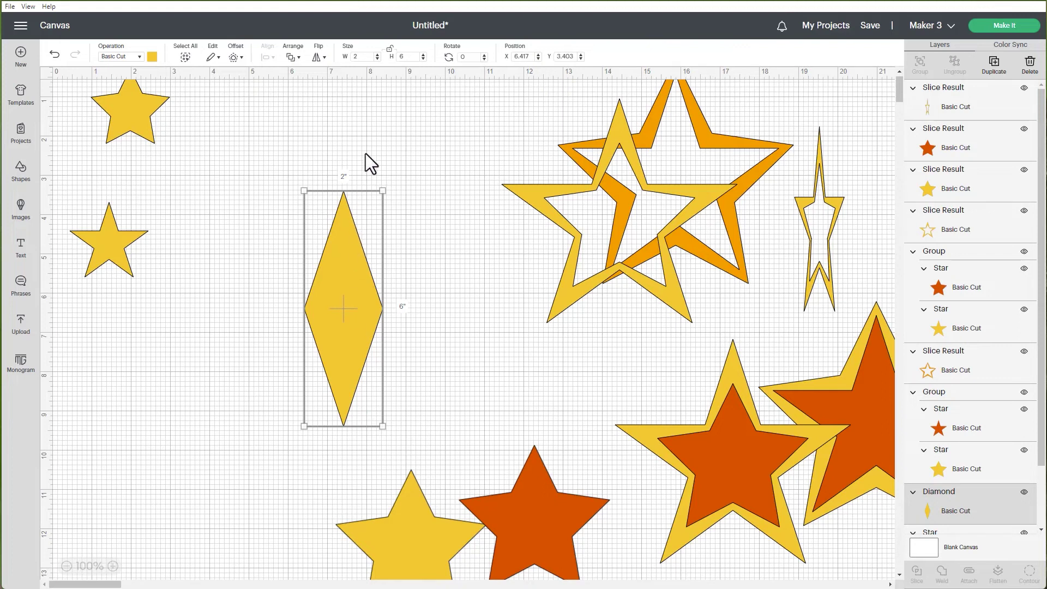
Set the diamond's width to 1.5 inches and move it slightly higher on the open canvas.
drag(368, 57, 350, 61)
text(1.5)
key(Return)
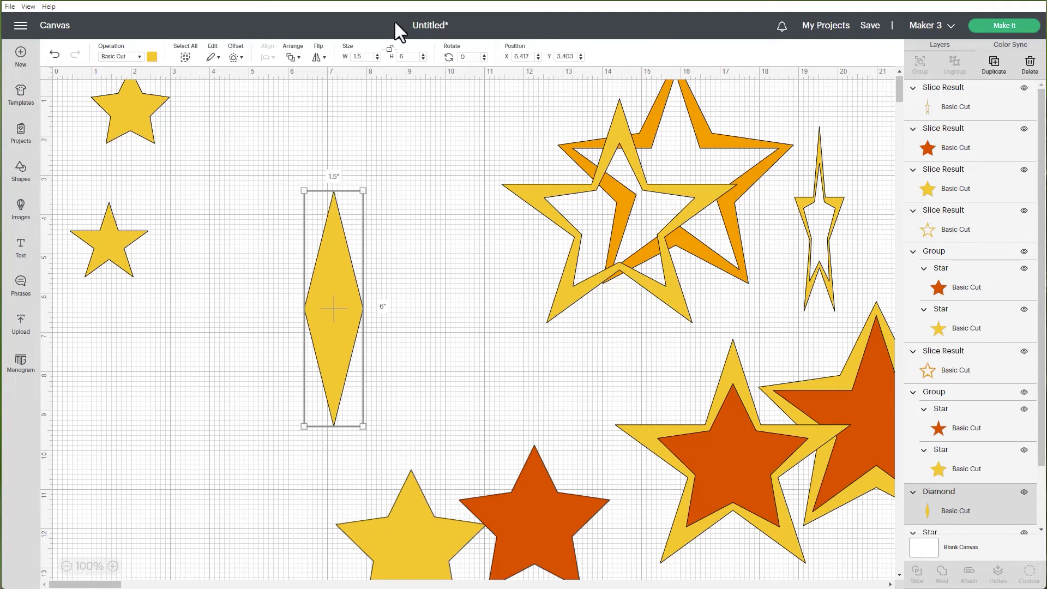
drag(340, 299, 310, 240)
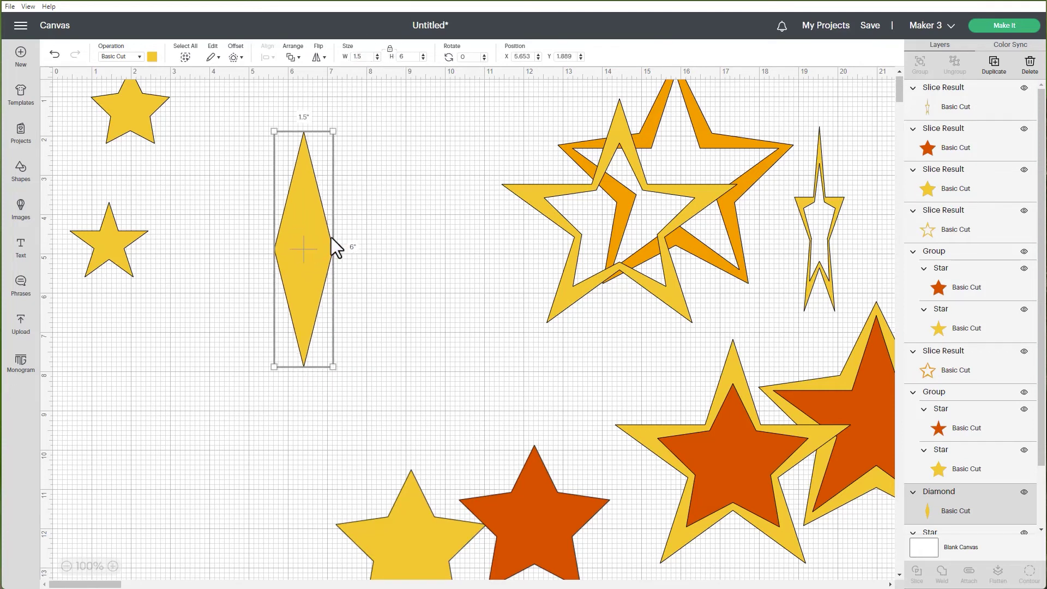
Duplicate the tall diamond and rotate the copy 90 degrees.
click(993, 64)
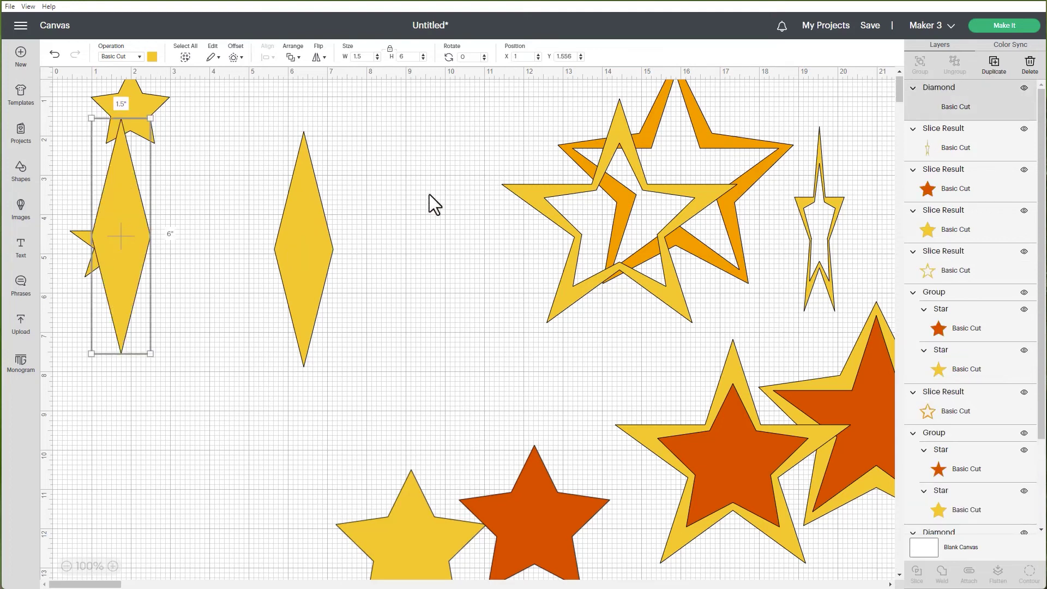
click(470, 57)
text(90)
key(Return)
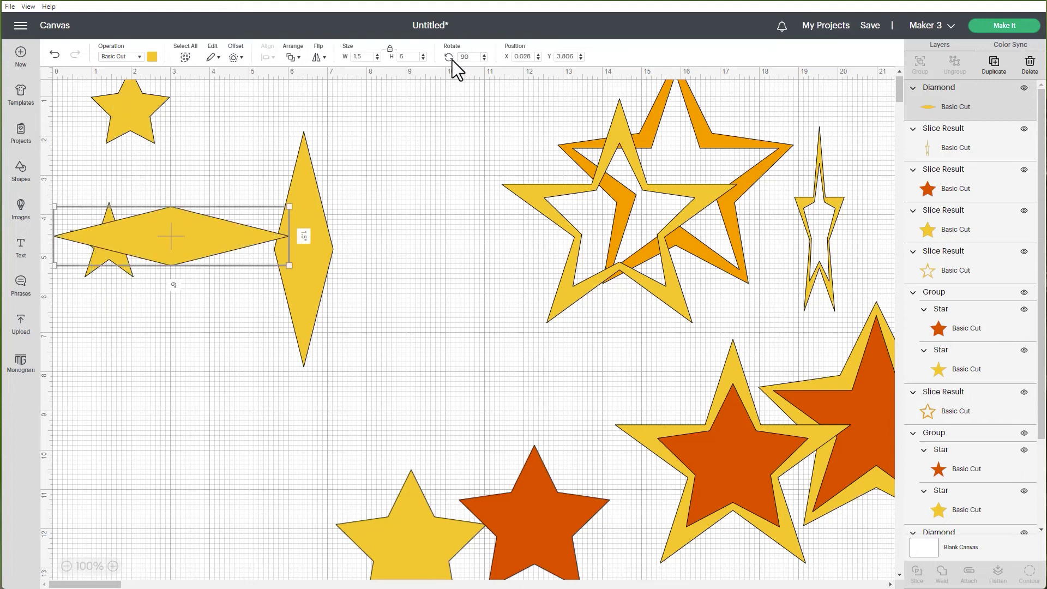
Align the two crossed diamonds to the same centre, move them clear of the small stars, and weld them into a four-pointed star.
click(274, 128)
drag(274, 128, 335, 303)
click(267, 58)
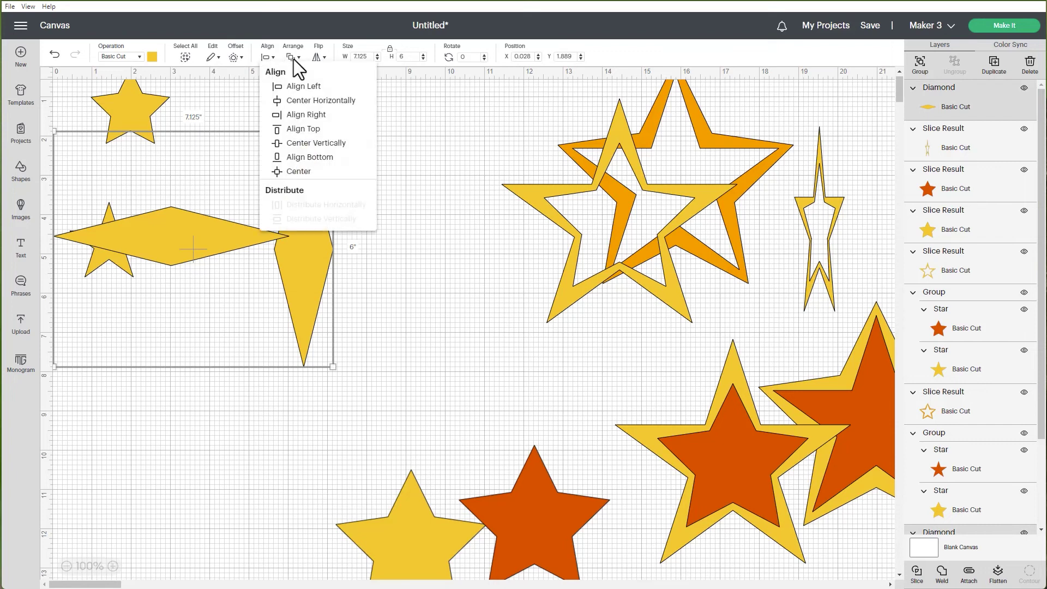
click(314, 172)
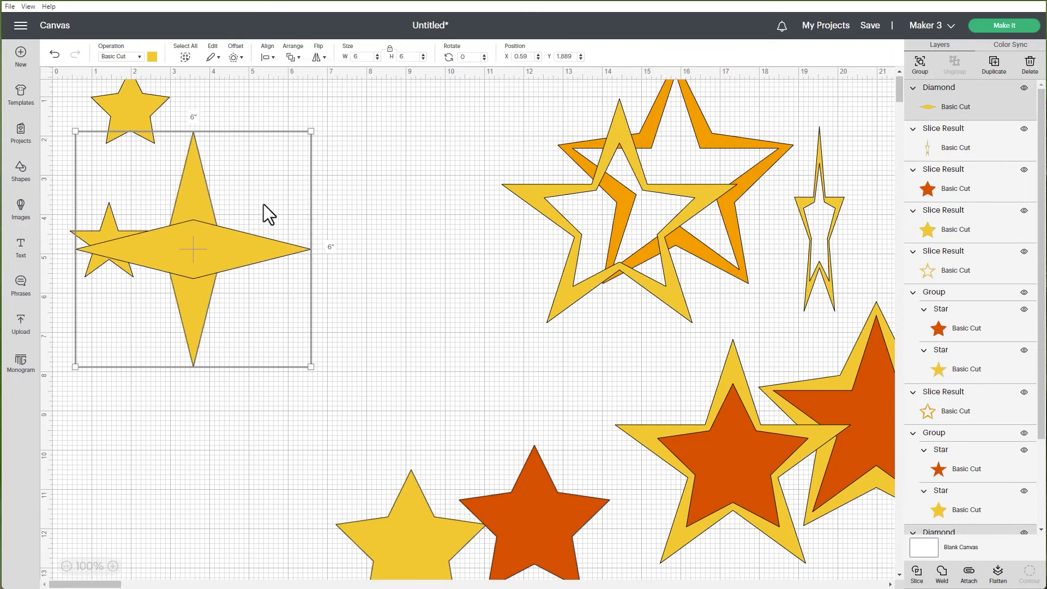
drag(261, 253, 382, 234)
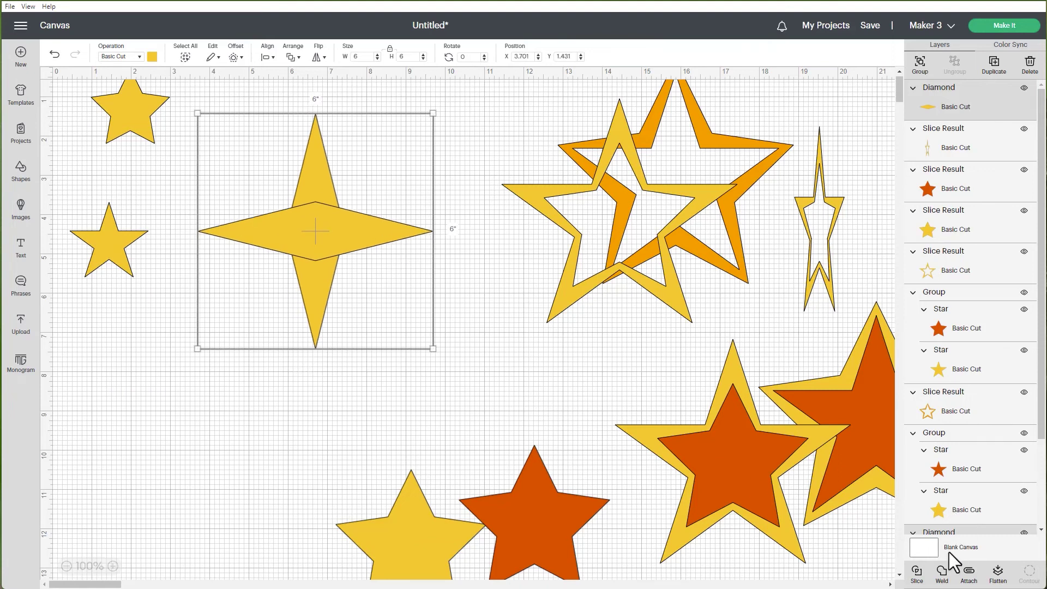
click(941, 571)
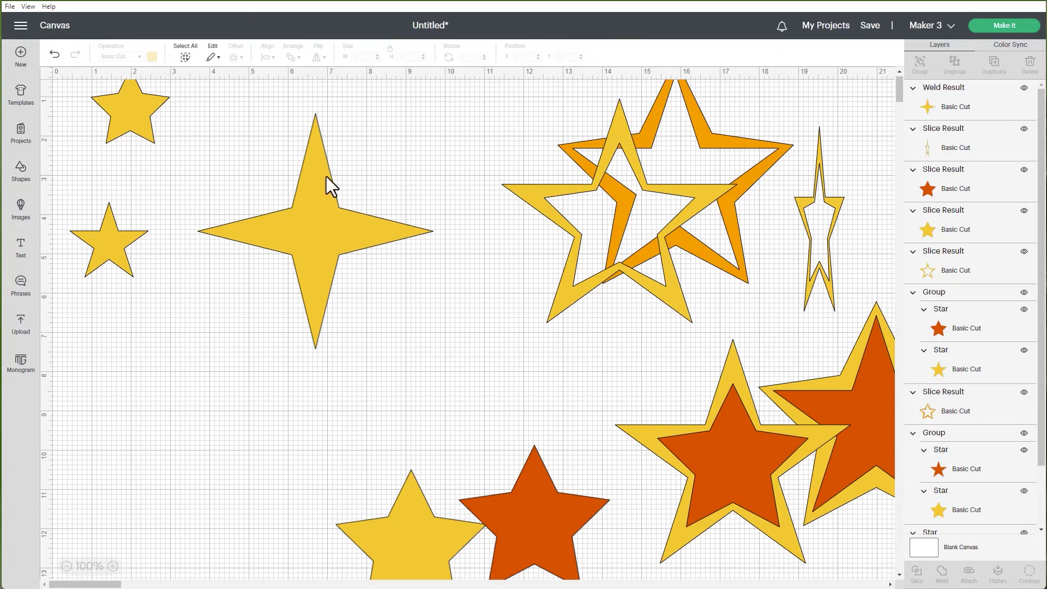
Move the four-pointed star towards the outline stars, duplicate it, and place the copy on the open canvas.
click(319, 228)
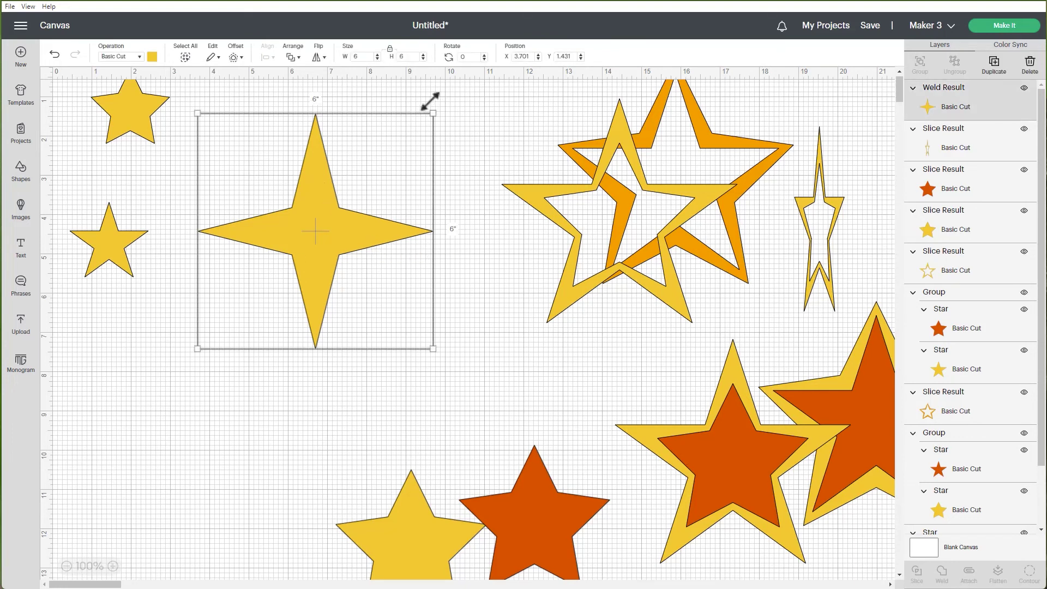
drag(297, 233, 483, 283)
click(994, 63)
drag(276, 269, 307, 358)
Unlock the copy's proportions, narrow it to about 2.14 by 5.24 inches, and place it above the open canvas area.
click(390, 49)
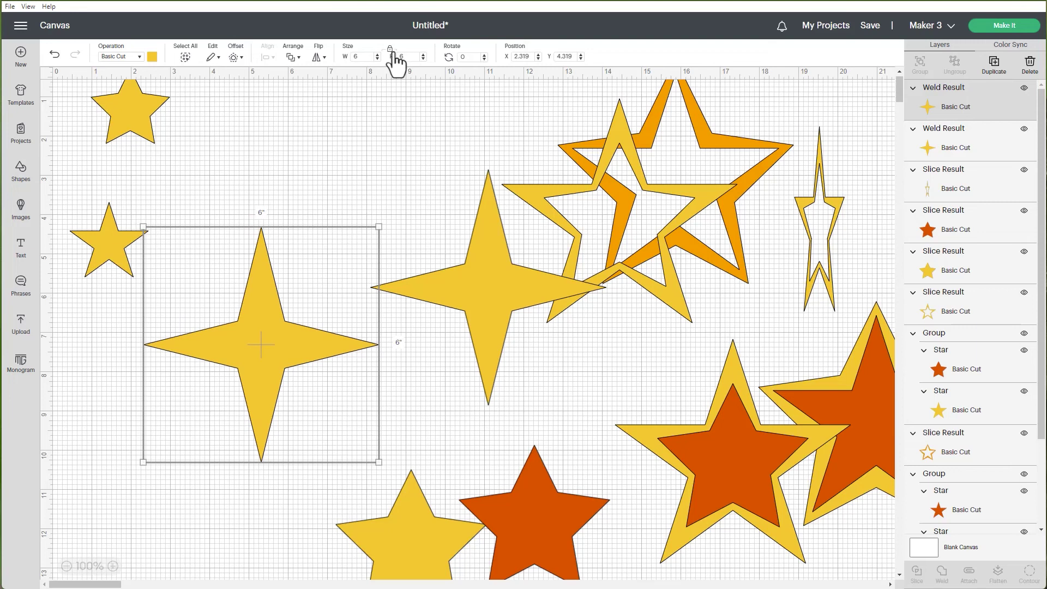
drag(377, 458, 216, 428)
drag(198, 335, 316, 226)
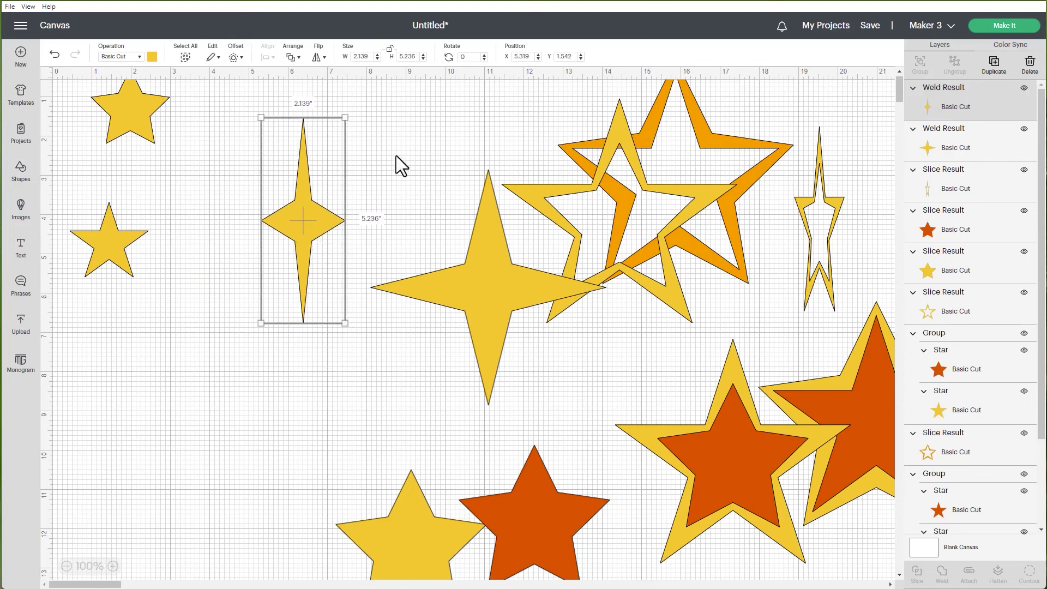
click(346, 333)
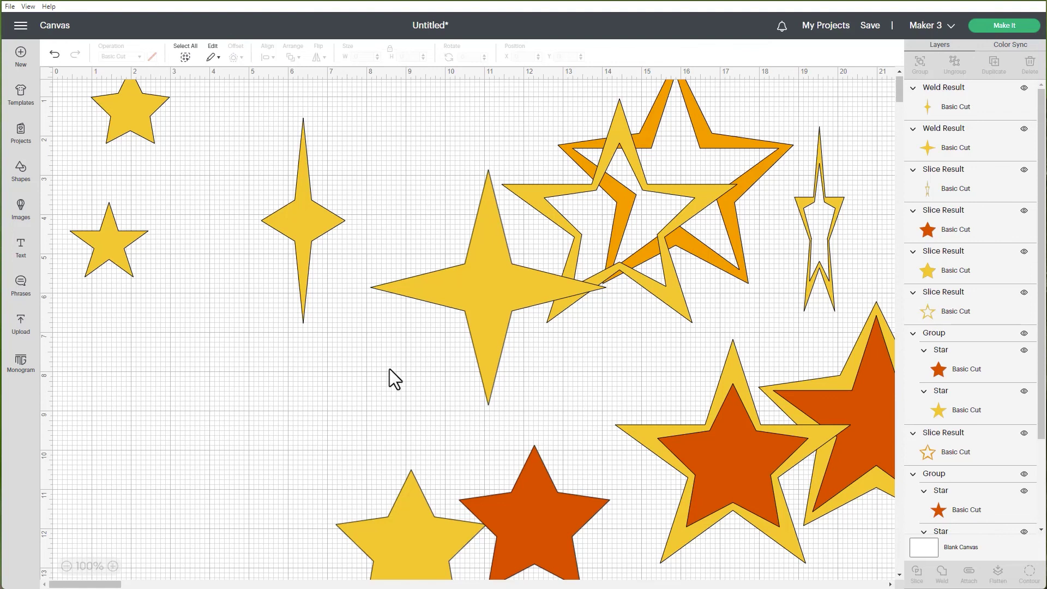